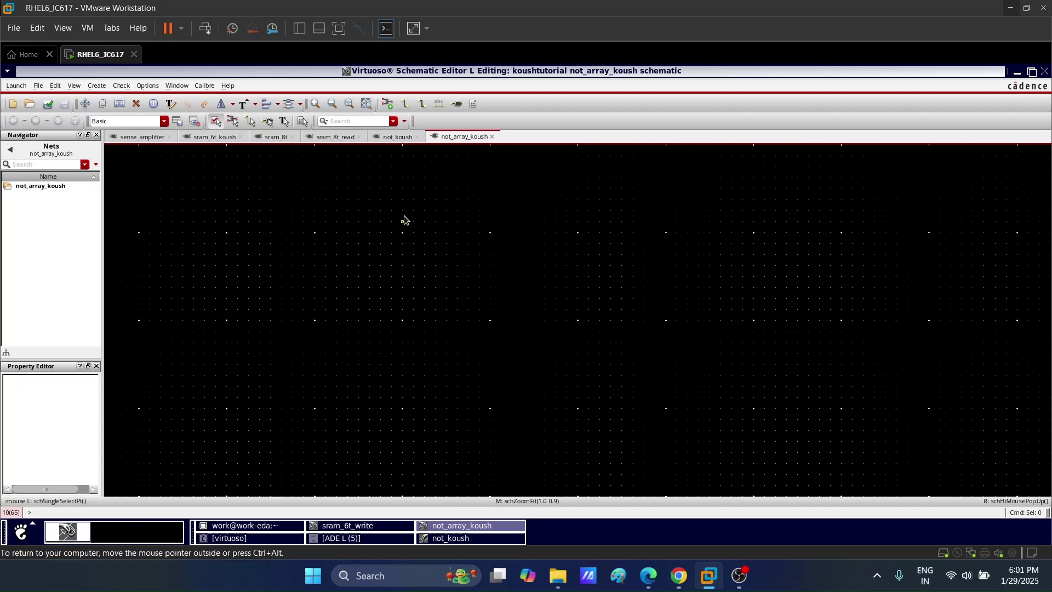
Review the not_koush inverter schematic and symbol, then switch to the empty not_array_koush schematic.
left_click(402, 138)
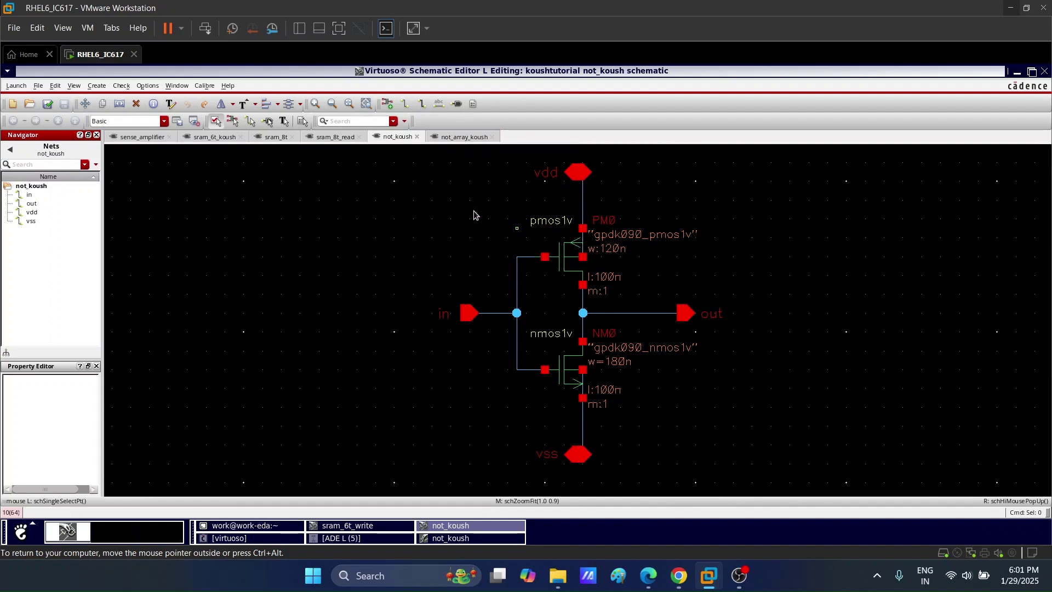
left_click(476, 539)
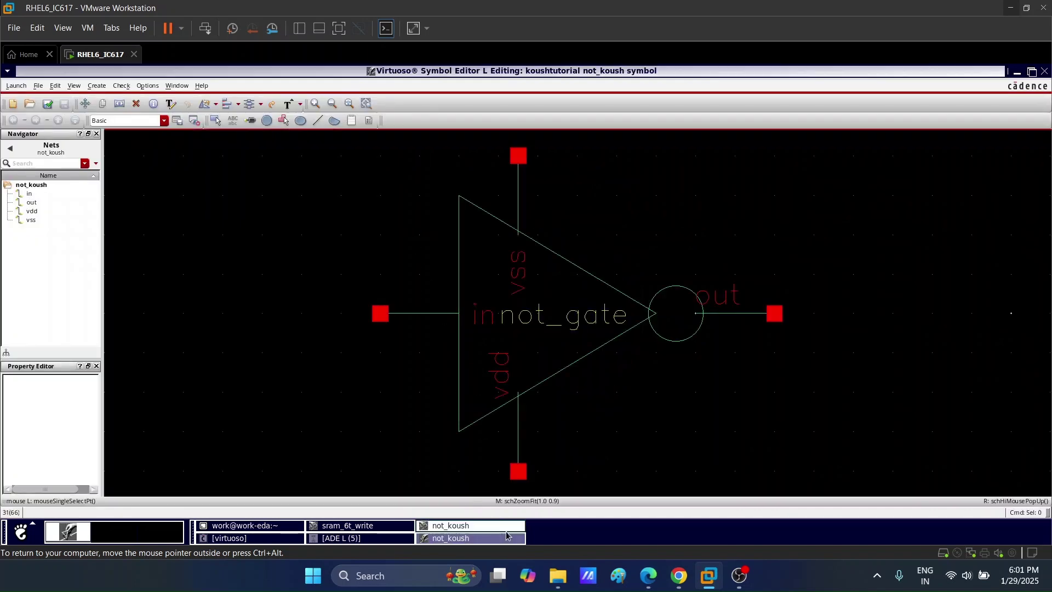
left_click(496, 530)
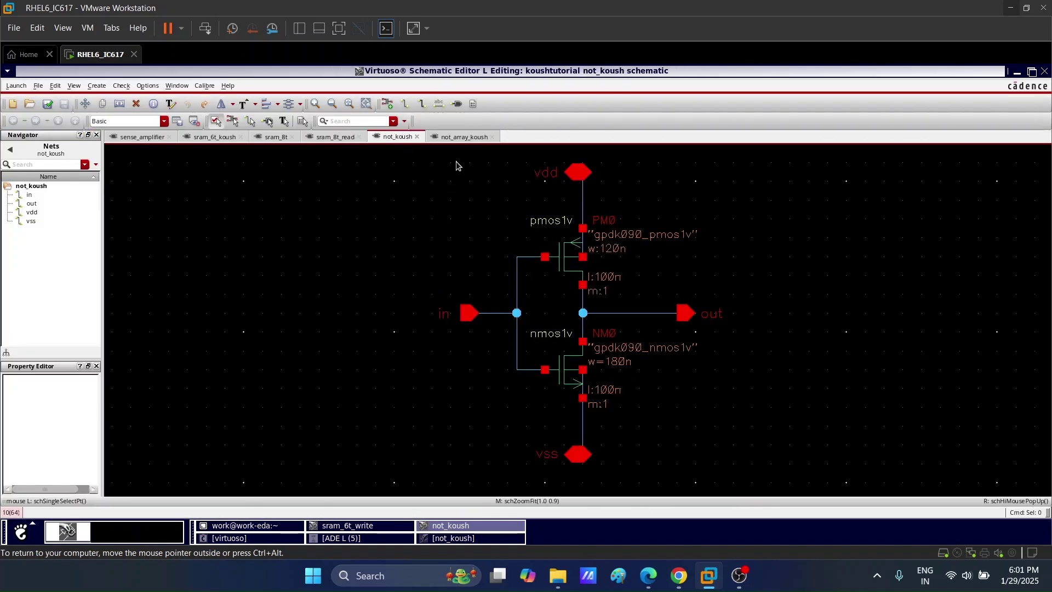
left_click(463, 138)
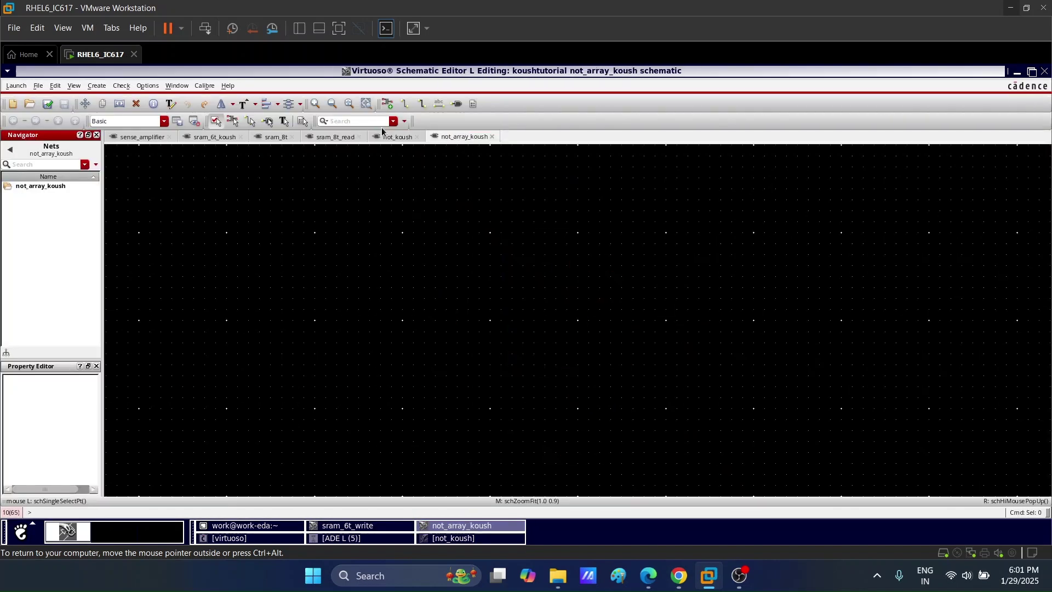
Set up a not_koush symbol-view instance with 4 rows, ready for placement.
left_click(94, 86)
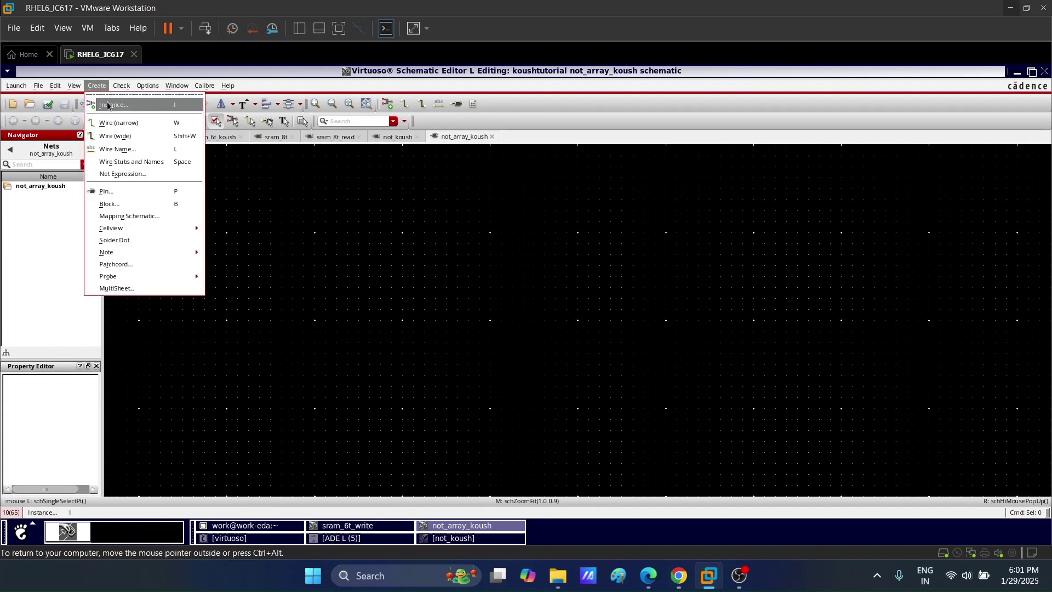
left_click(107, 104)
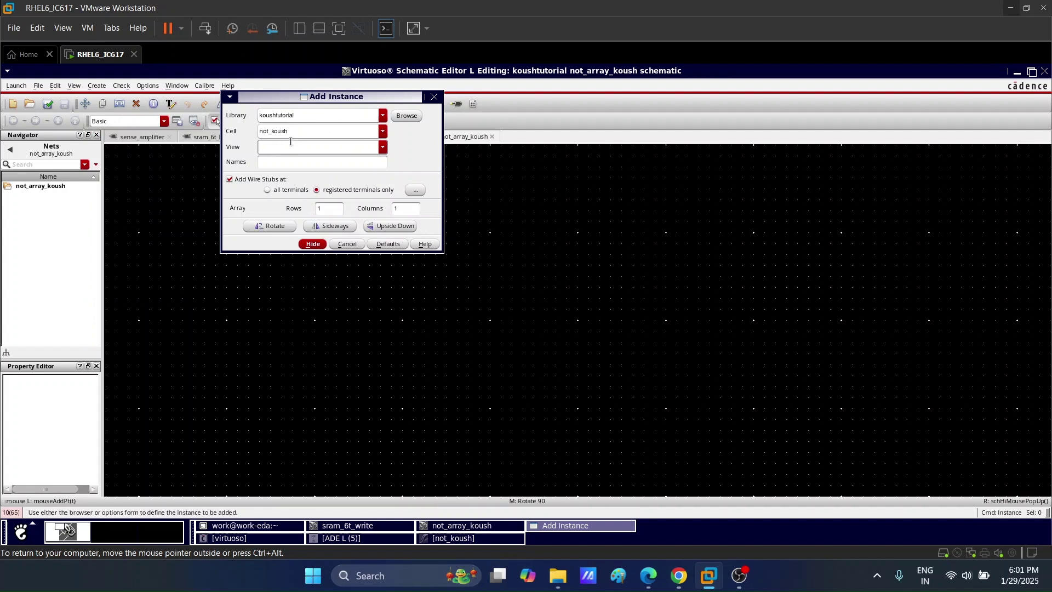
left_click(383, 146)
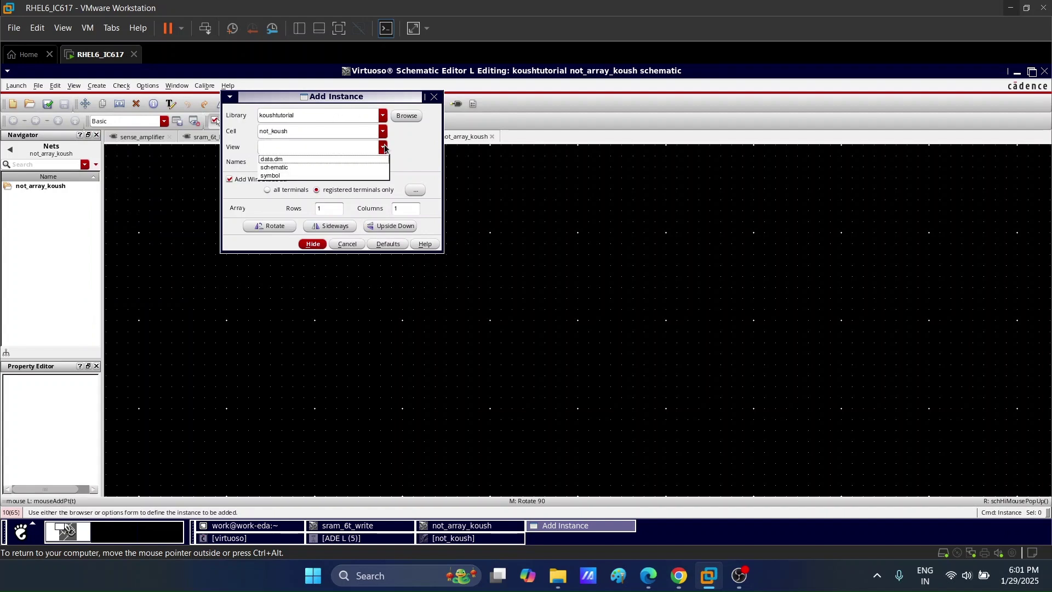
left_click(383, 148)
left_click(383, 148)
left_click(343, 174)
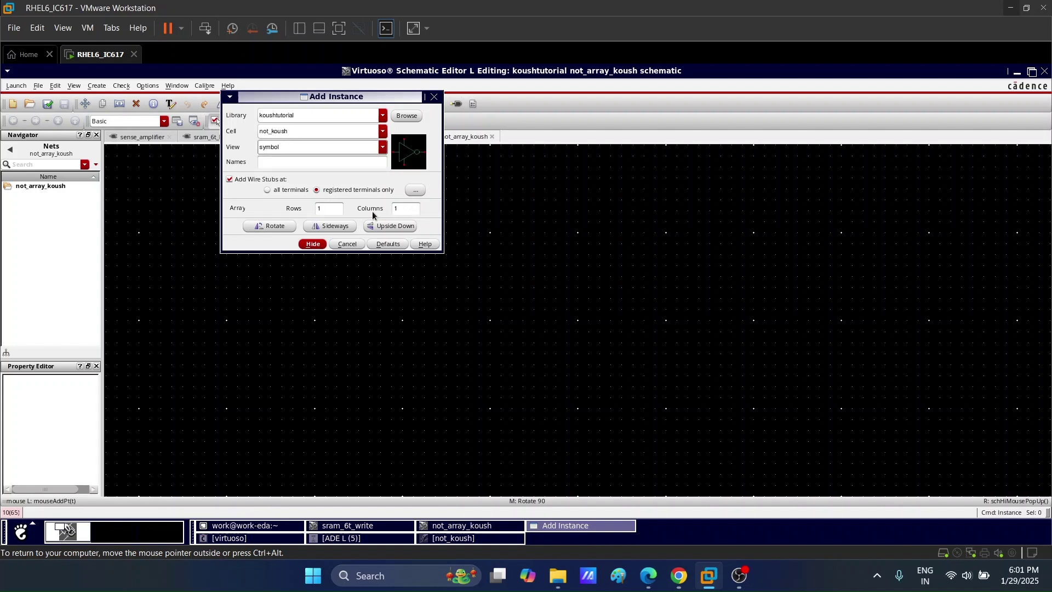
left_click(331, 210)
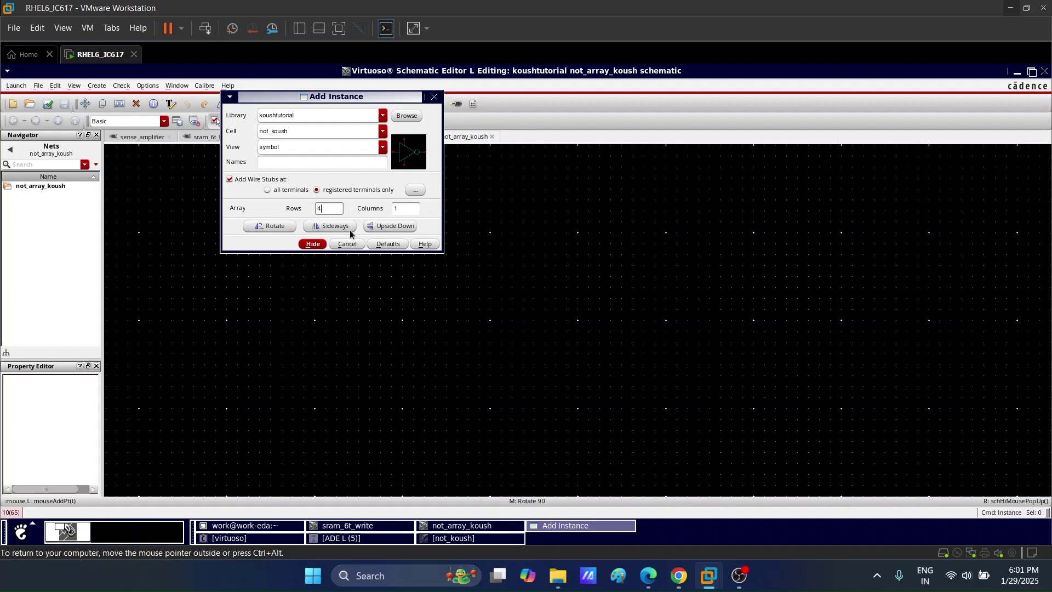
left_click(313, 244)
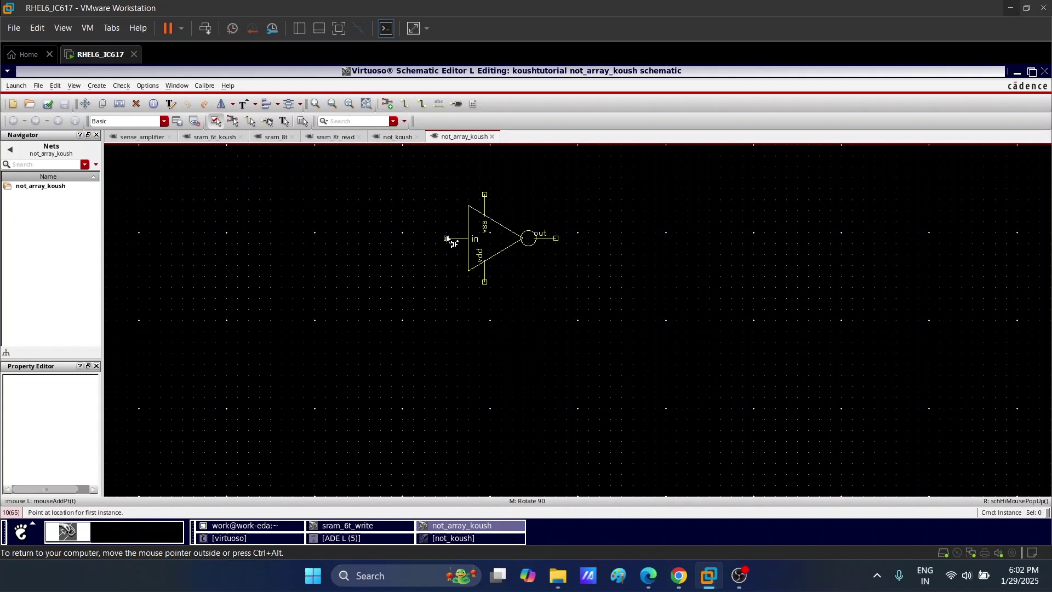
Place the 4-row not_koush inverter array on the not_array_koush canvas.
left_click(446, 236)
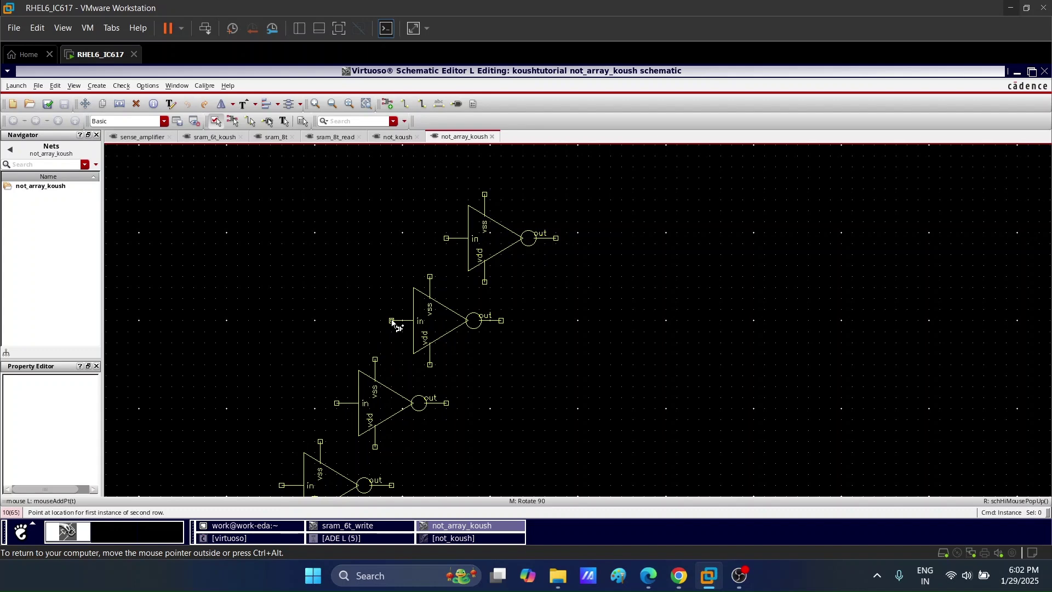
left_click(392, 323)
left_click(740, 575)
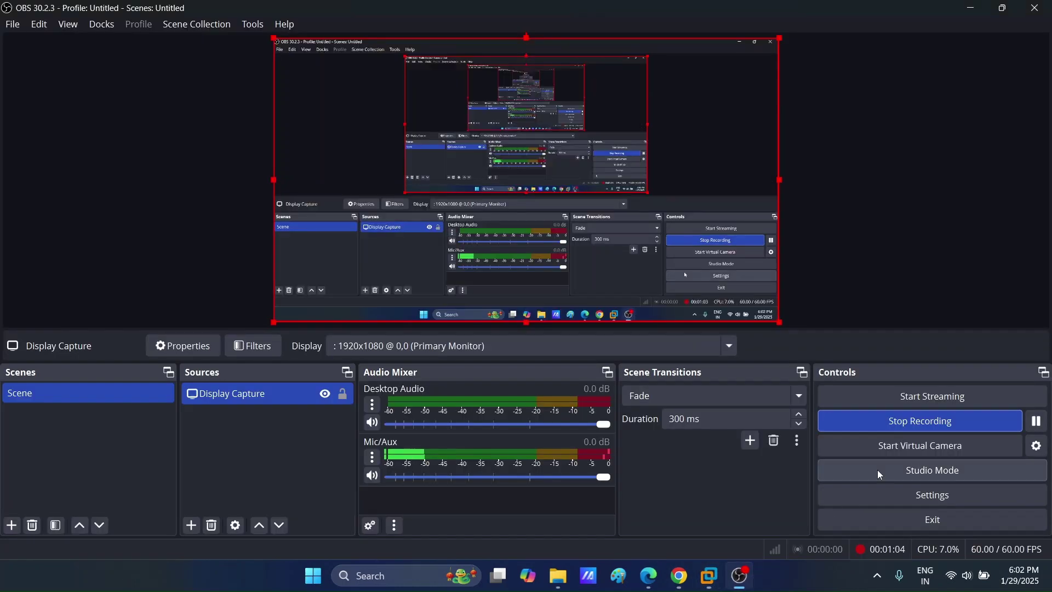
left_click(916, 422)
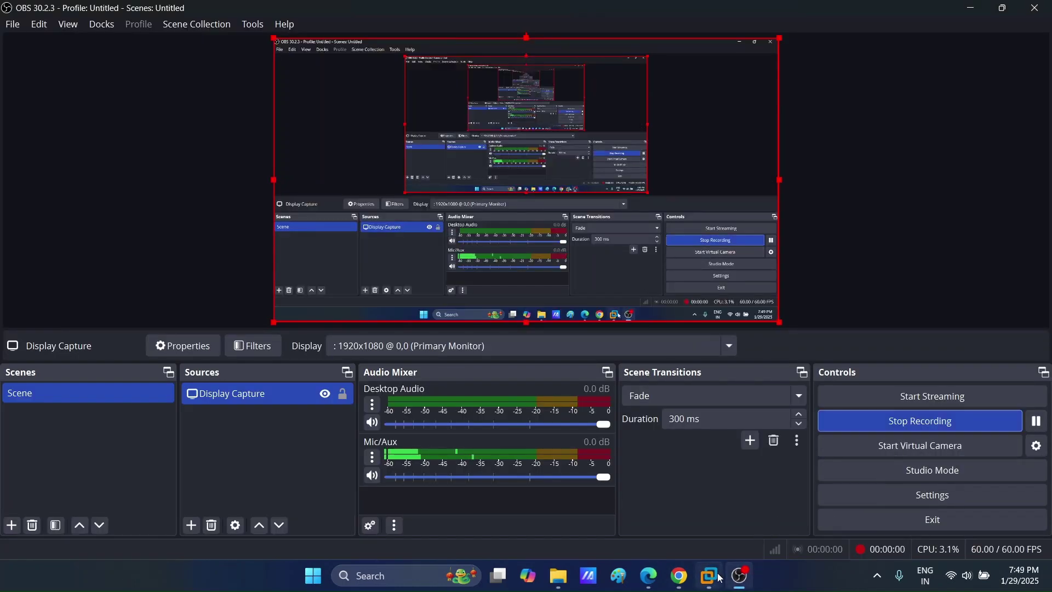
mouse_move(710, 575)
left_click(791, 471)
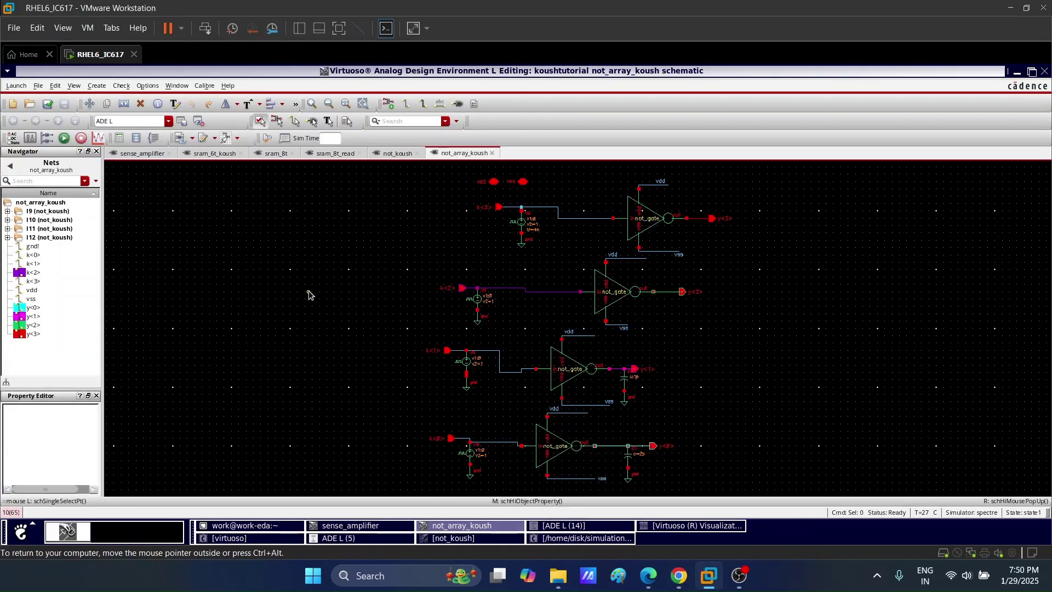
scroll(345, 258, "up", 1, "ctrl")
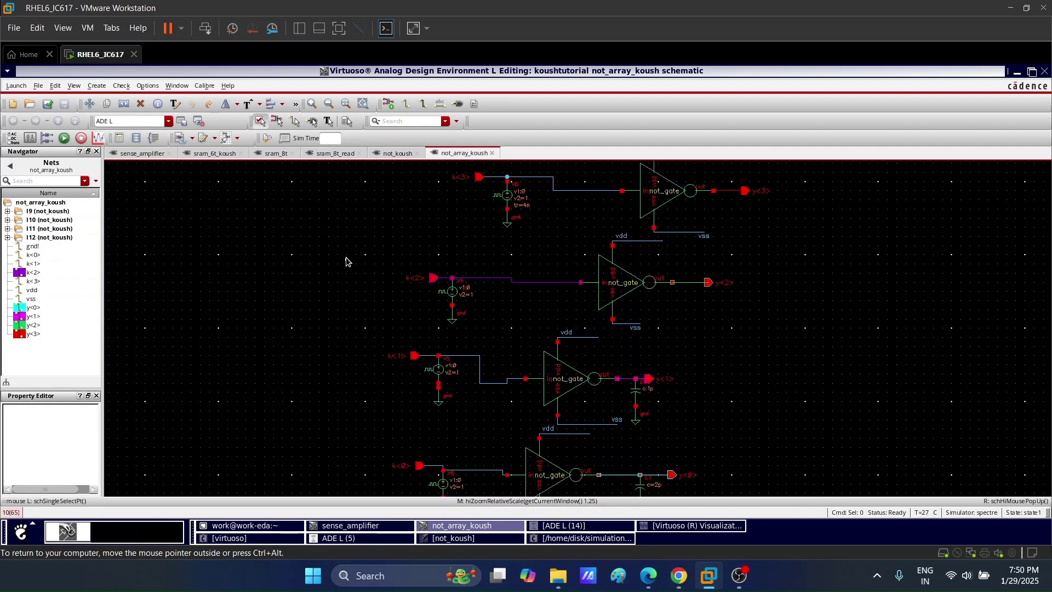
scroll(346, 257, "up", 2)
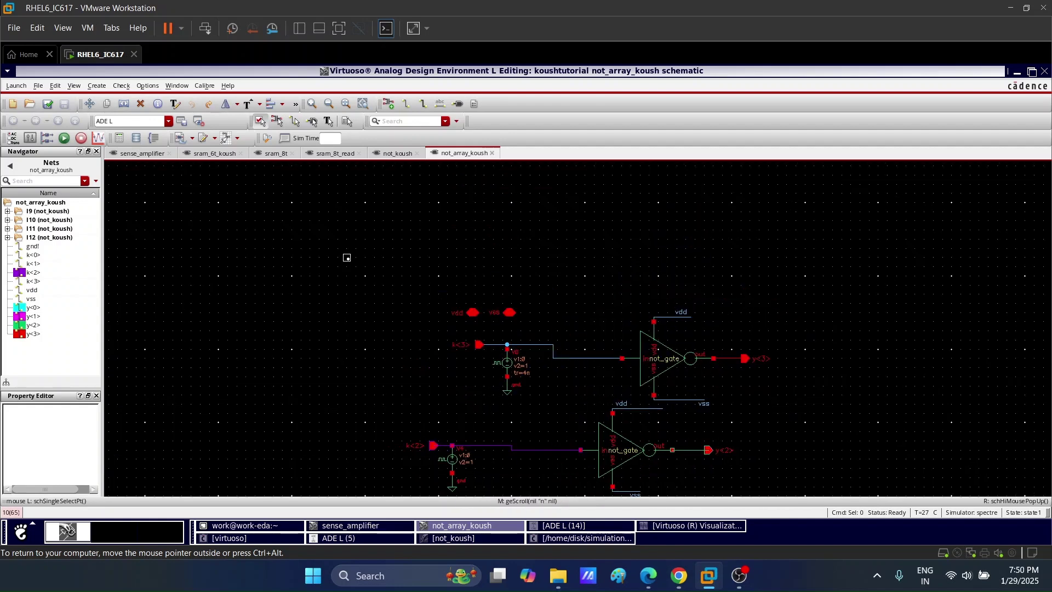
scroll(346, 258, "up", 2, "ctrl")
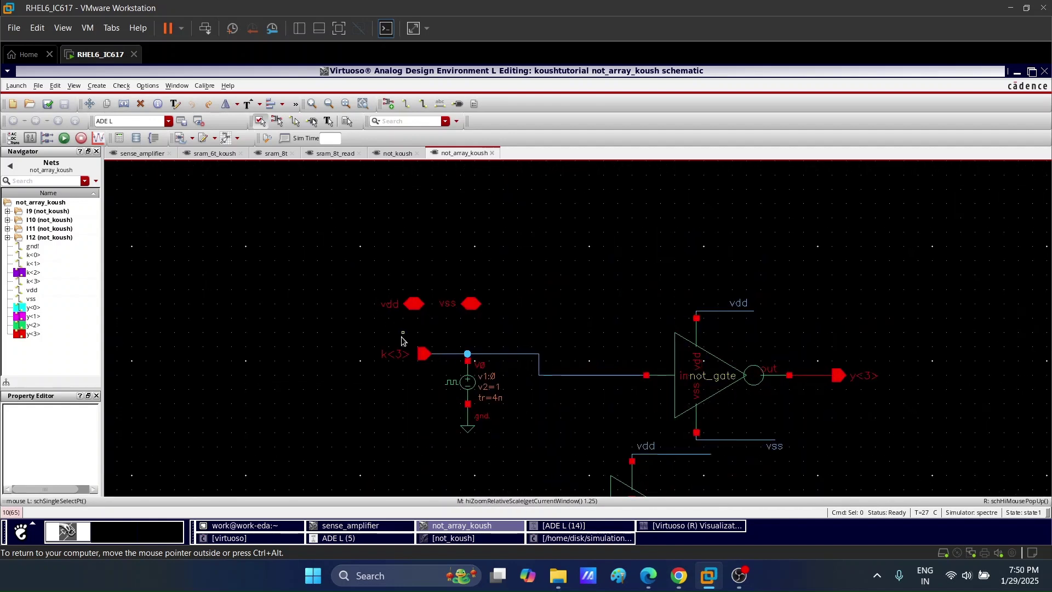
scroll(369, 351, "down", 3)
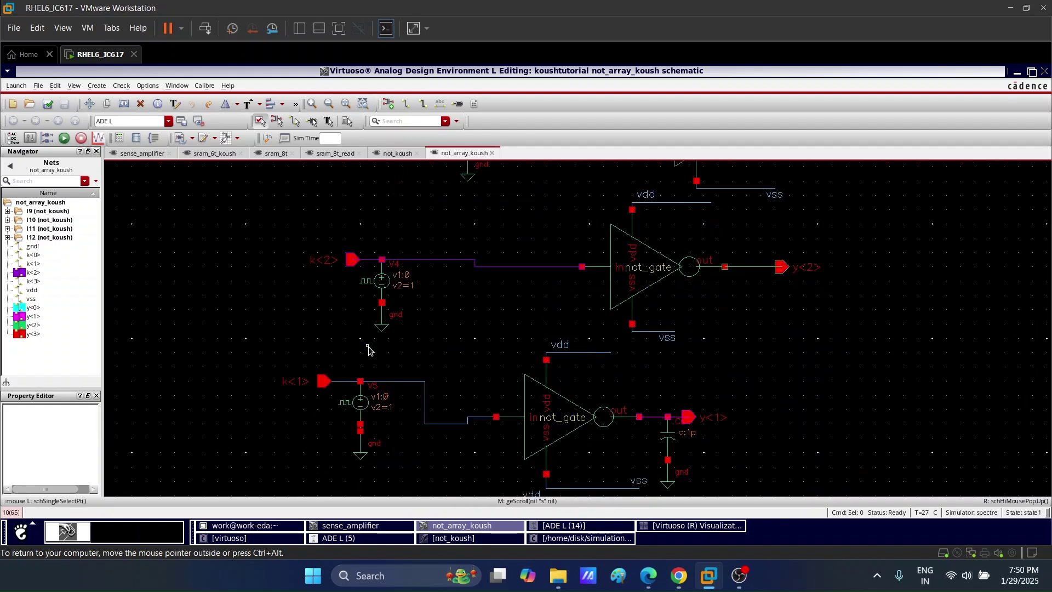
scroll(369, 351, "down", 3)
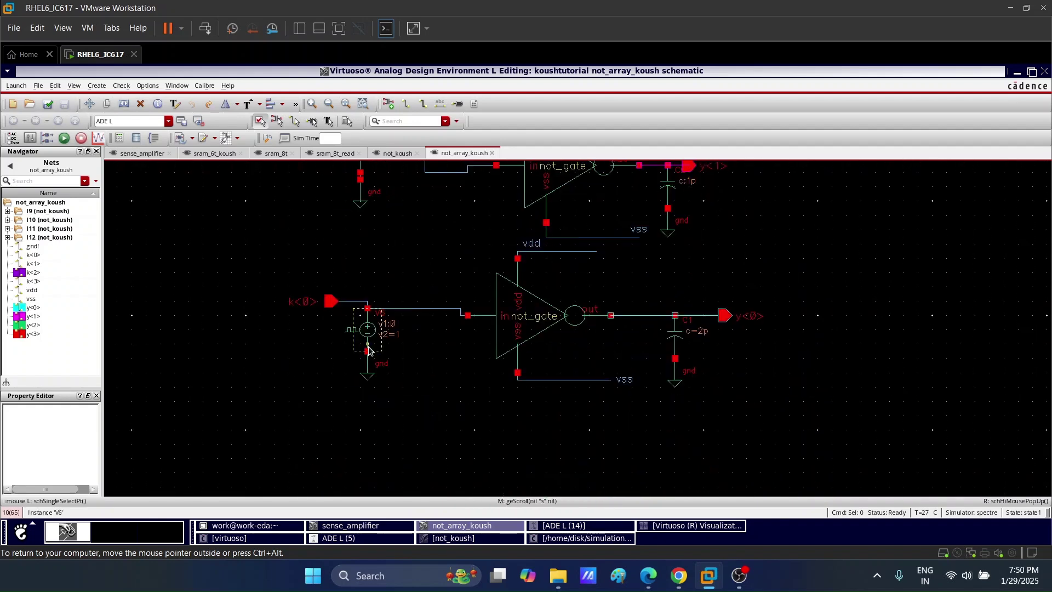
scroll(369, 350, "up", 2)
scroll(369, 350, "down", 1)
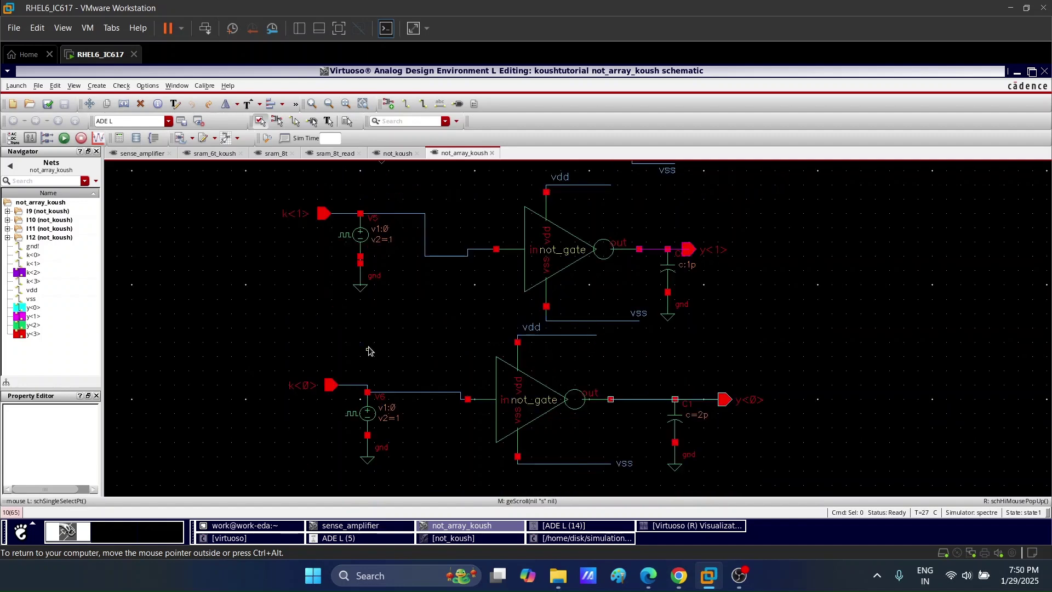
scroll(749, 350, "up", 2)
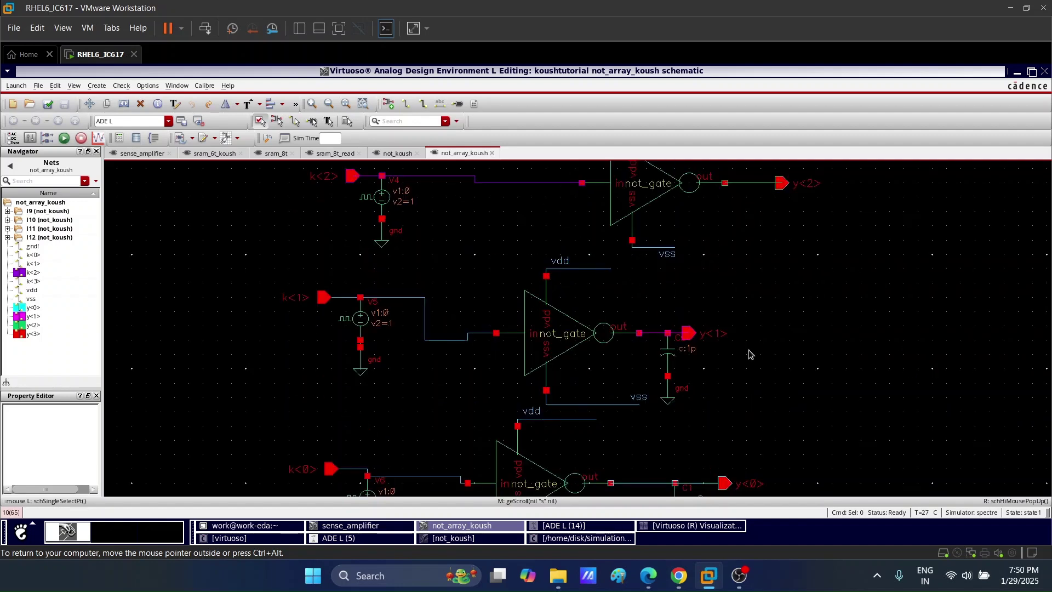
scroll(749, 350, "up", 3)
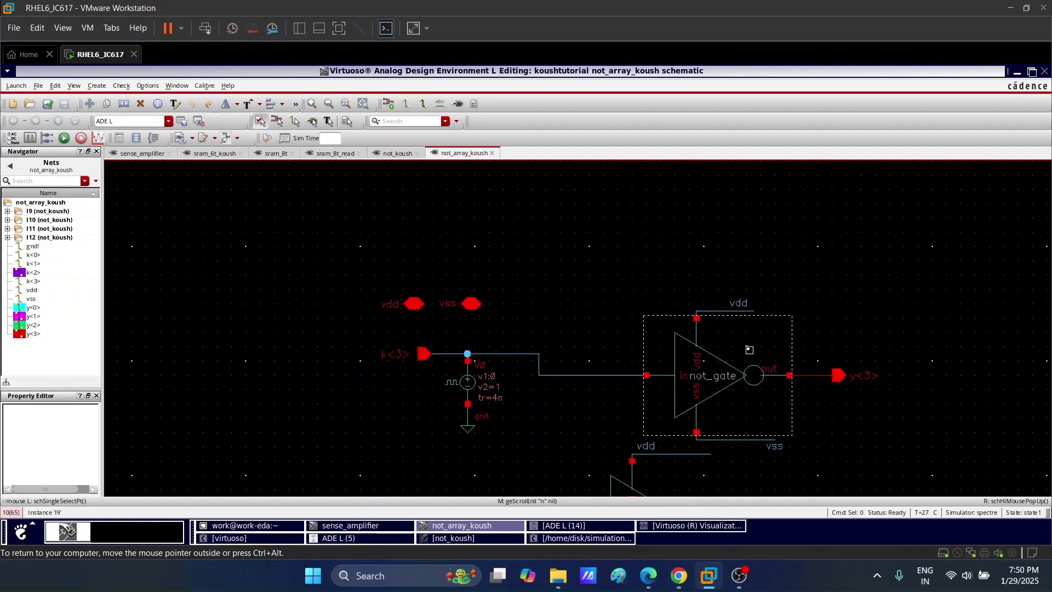
scroll(749, 351, "down", 6)
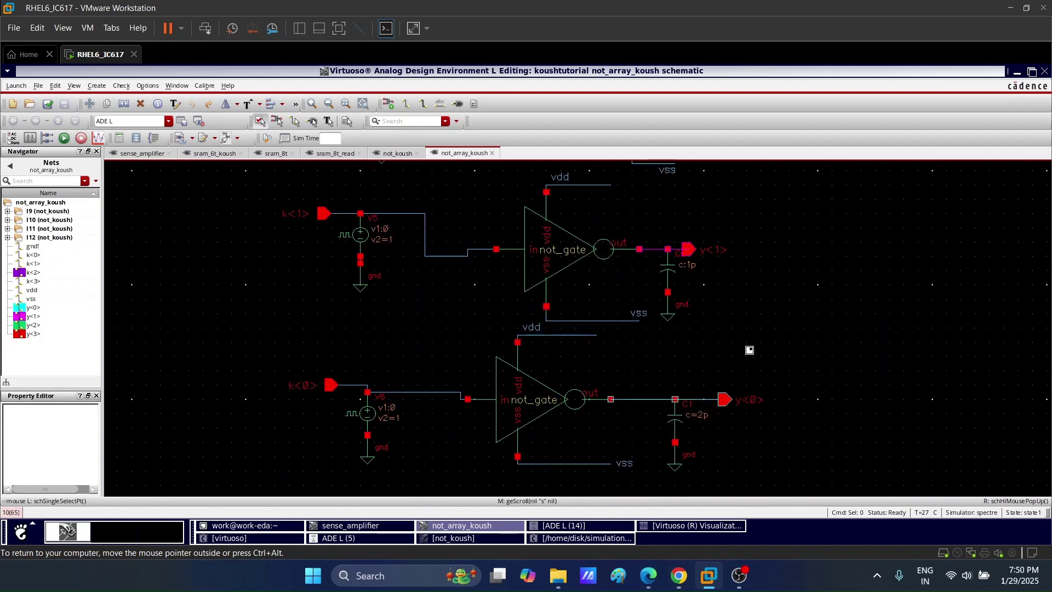
scroll(749, 350, "down", 1)
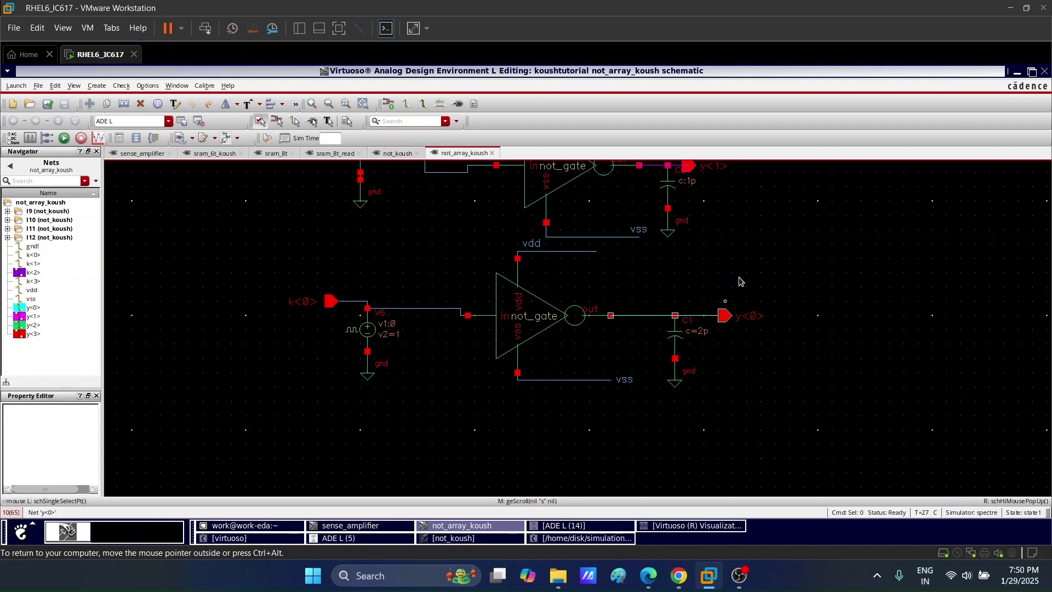
scroll(749, 267, "up", 1)
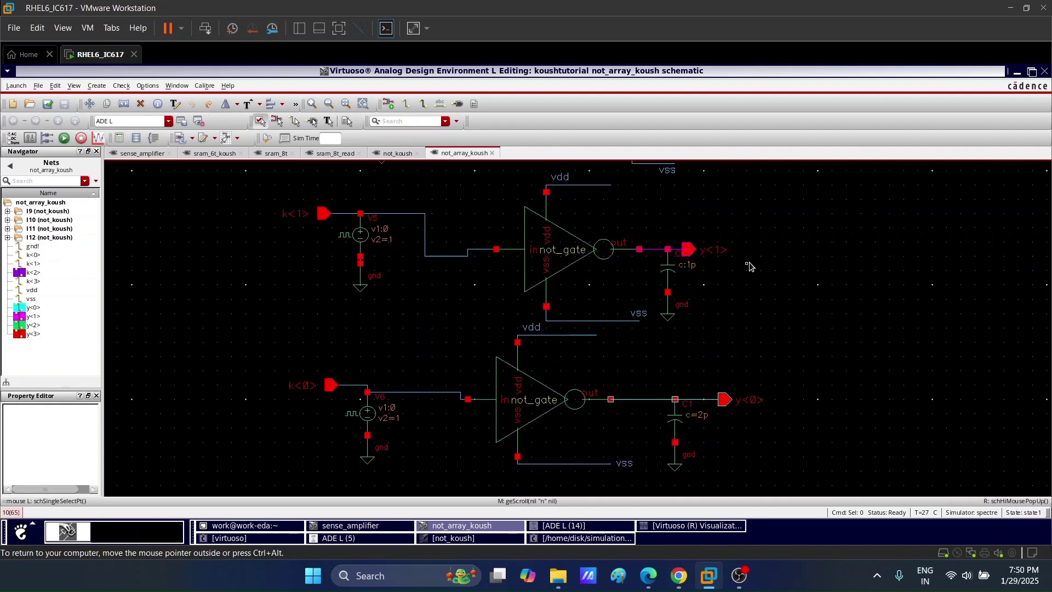
scroll(750, 266, "up", 1)
scroll(750, 266, "up", 1)
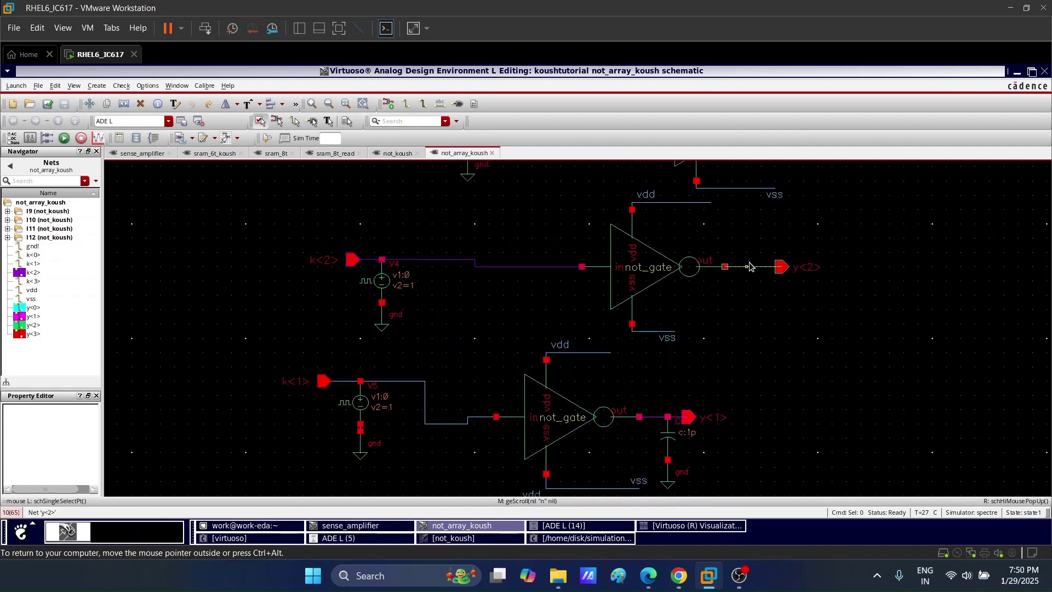
scroll(750, 267, "up", 2)
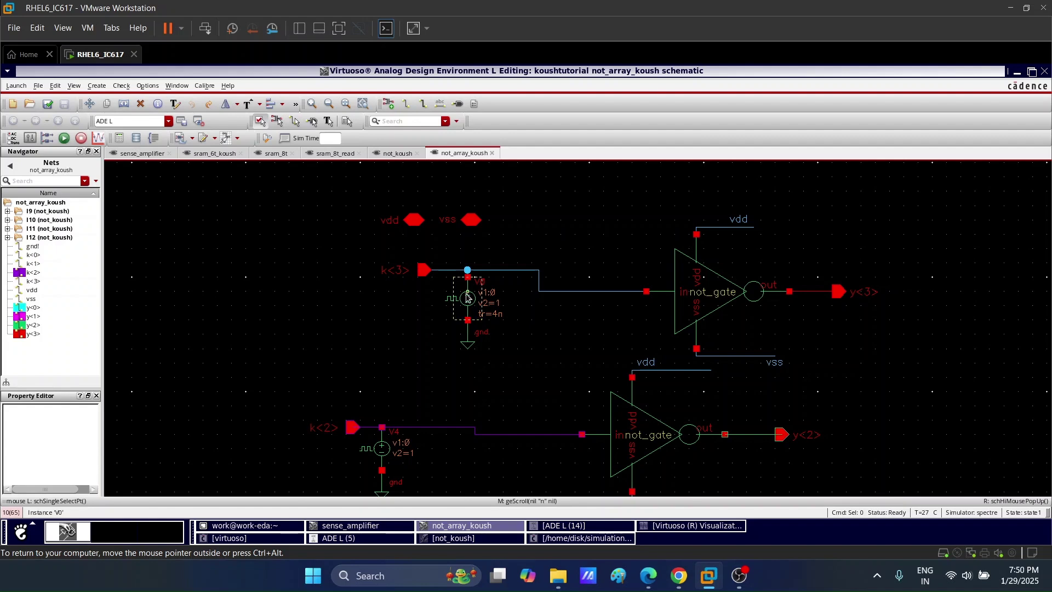
Inspect the V0 (k<3>) and V4 pulse source properties, cancelling both without changes.
left_click(467, 296)
key("q")
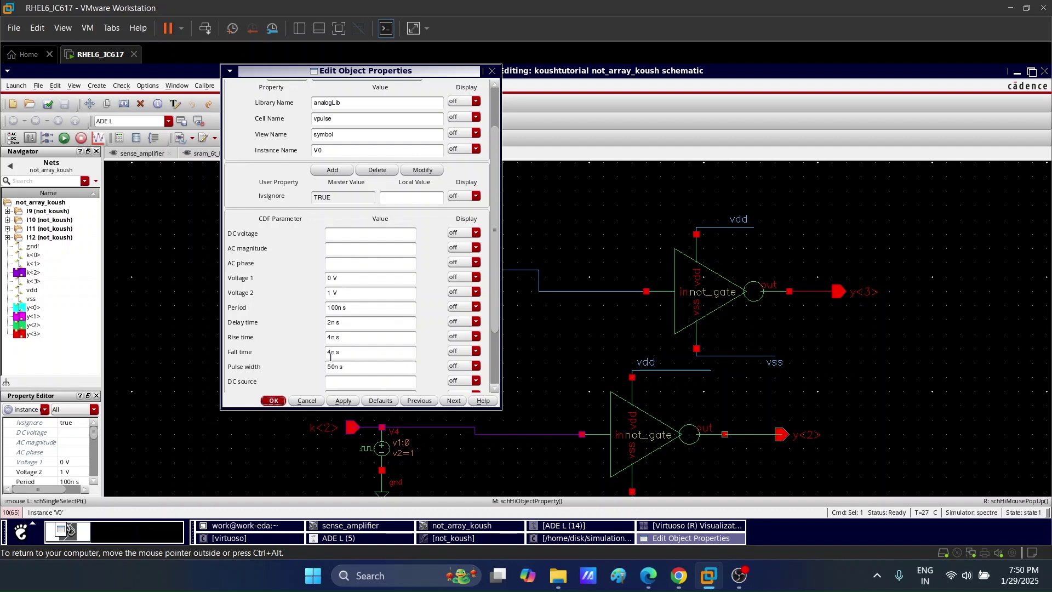
left_click(306, 400)
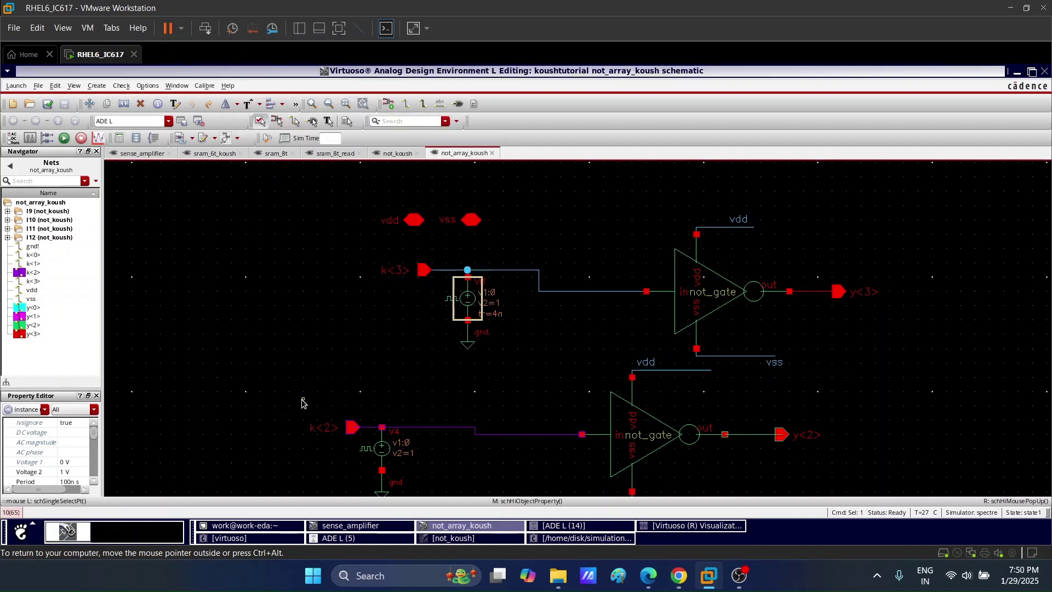
scroll(302, 404, "down", 3)
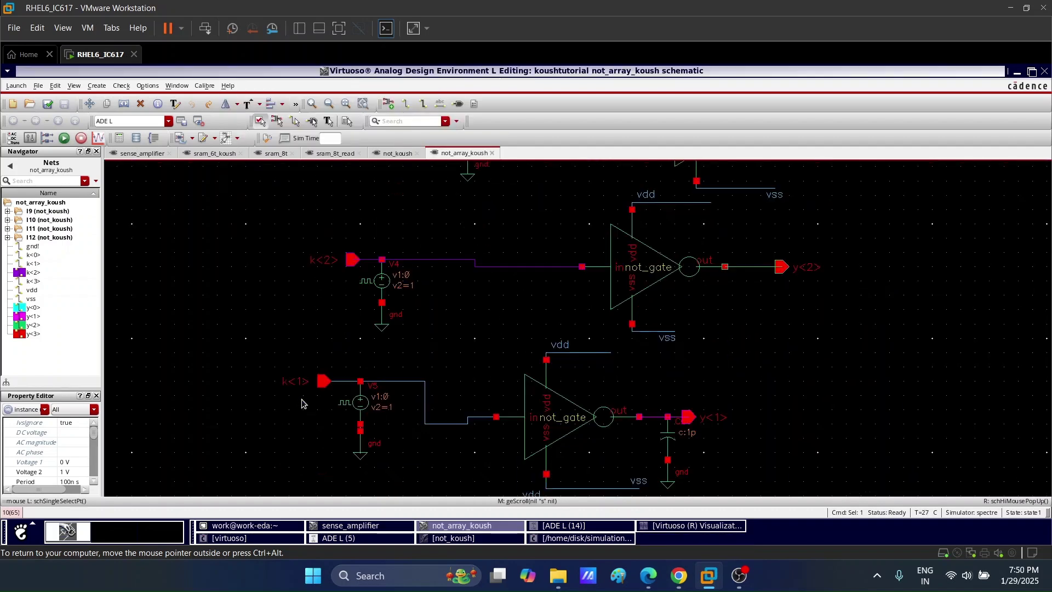
double_click(386, 284)
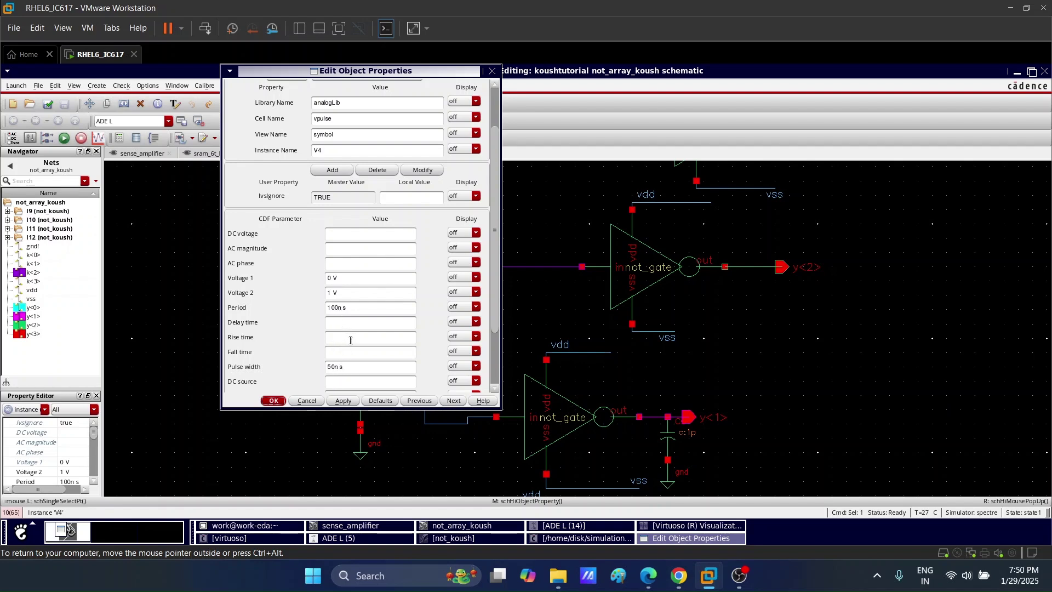
left_click(306, 401)
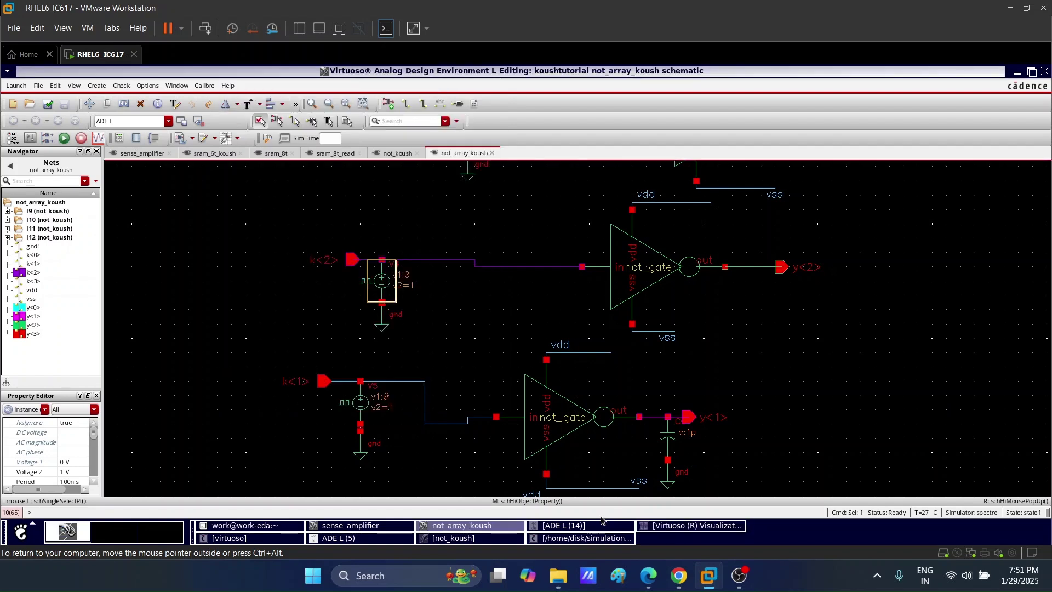
left_click(689, 527)
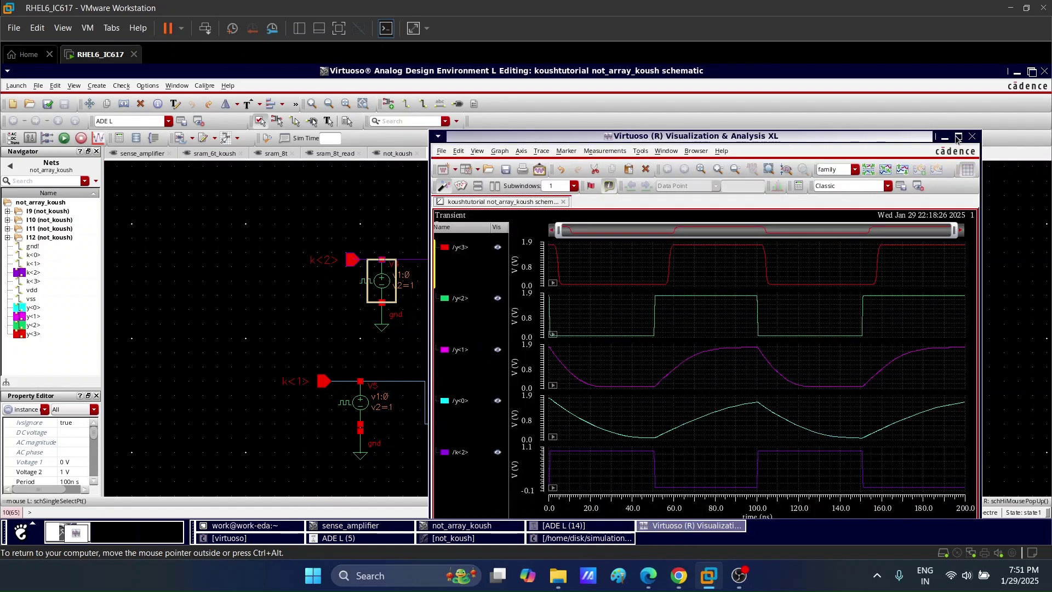
left_click(957, 139)
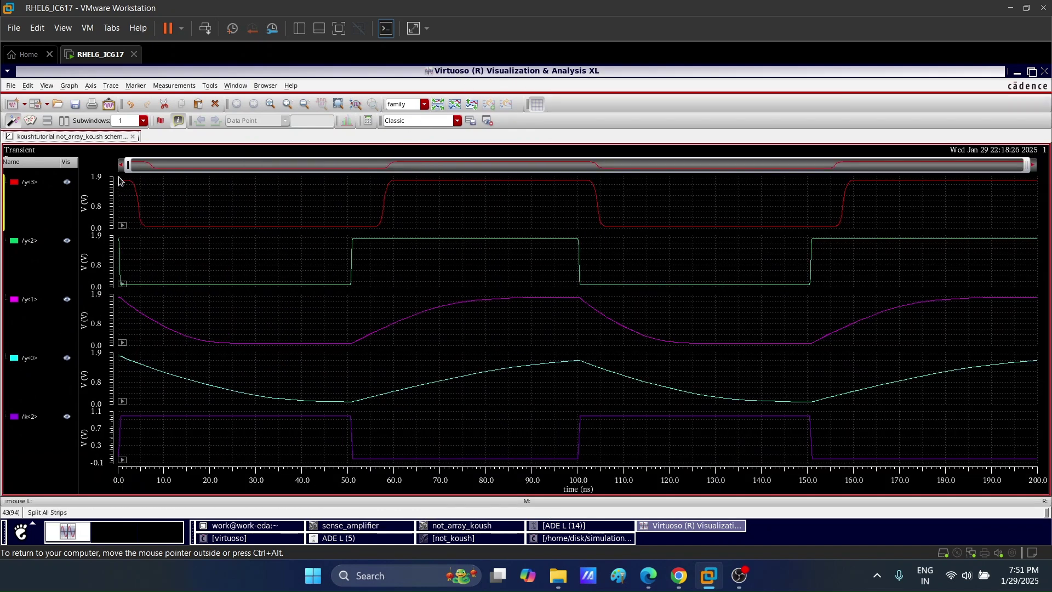
mouse_move(132, 188)
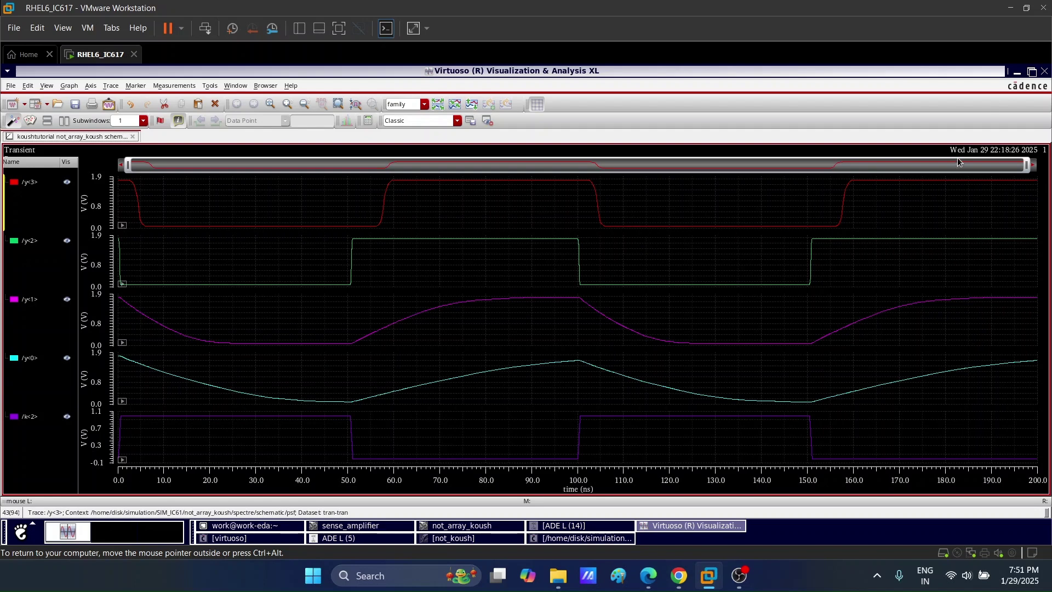
Back on the schematic, inspect pulse source V5 on k<1> and cancel without changes.
left_click(1016, 73)
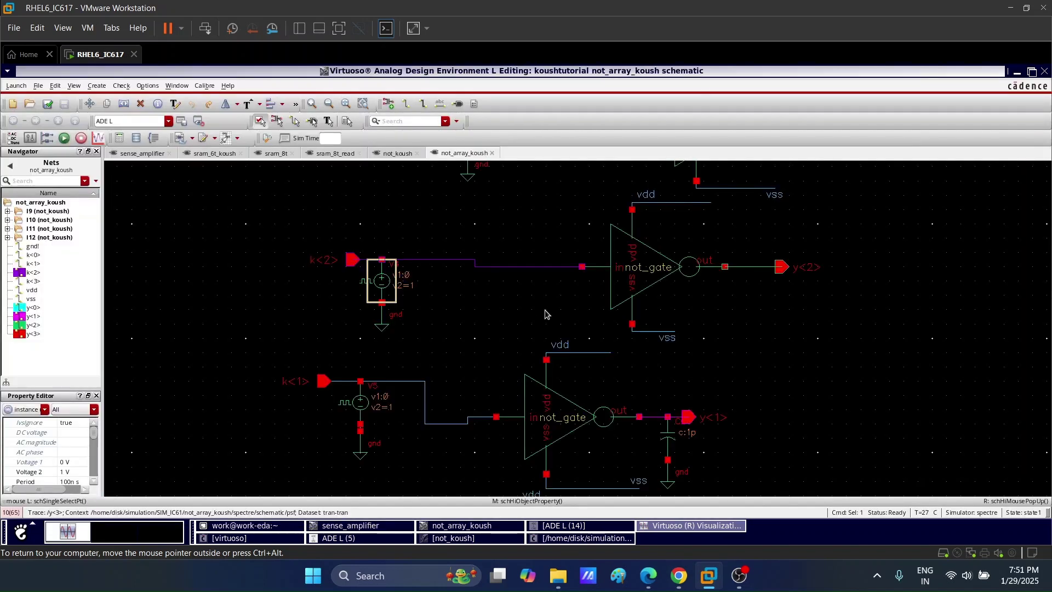
left_click(313, 323)
scroll(313, 323, "down", 3)
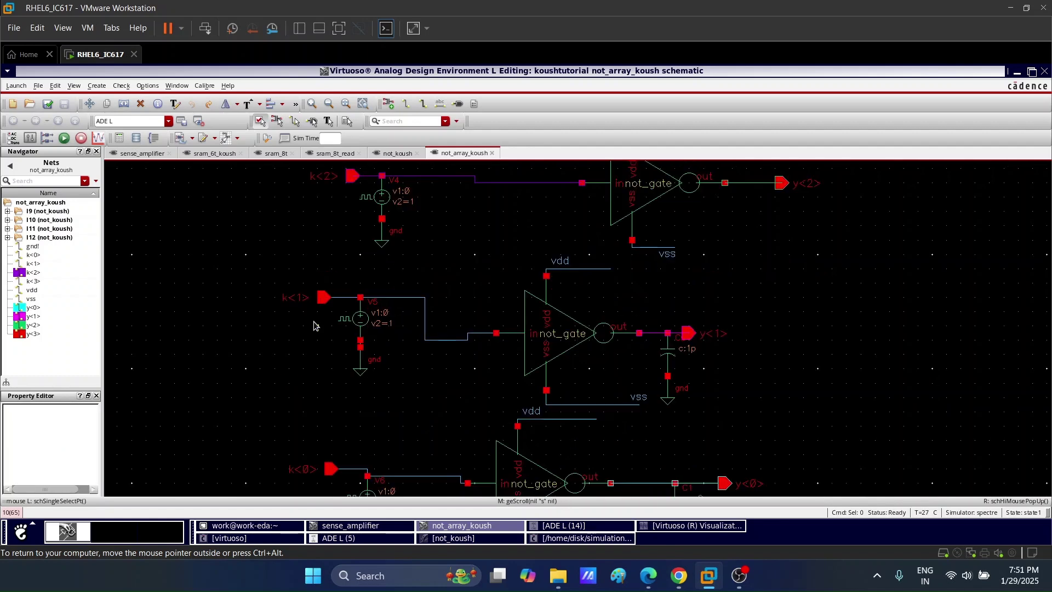
left_click(360, 240)
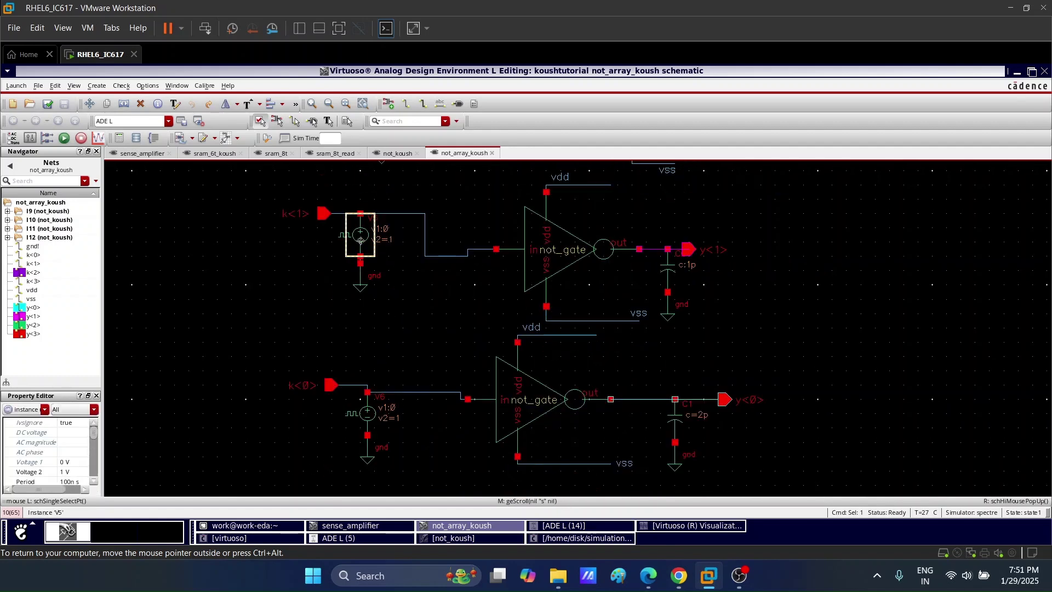
key("q")
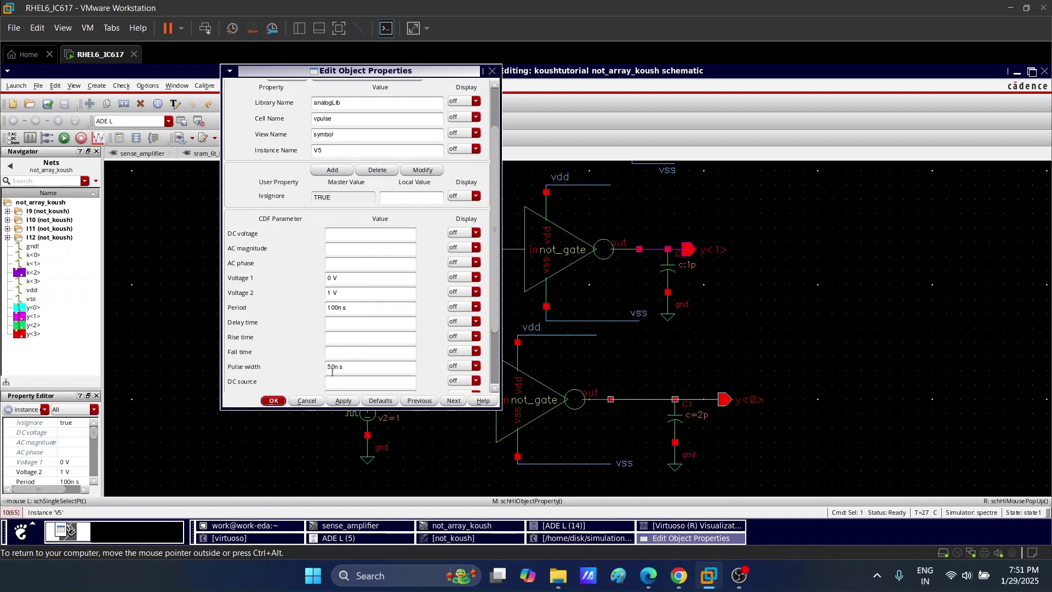
left_click(307, 401)
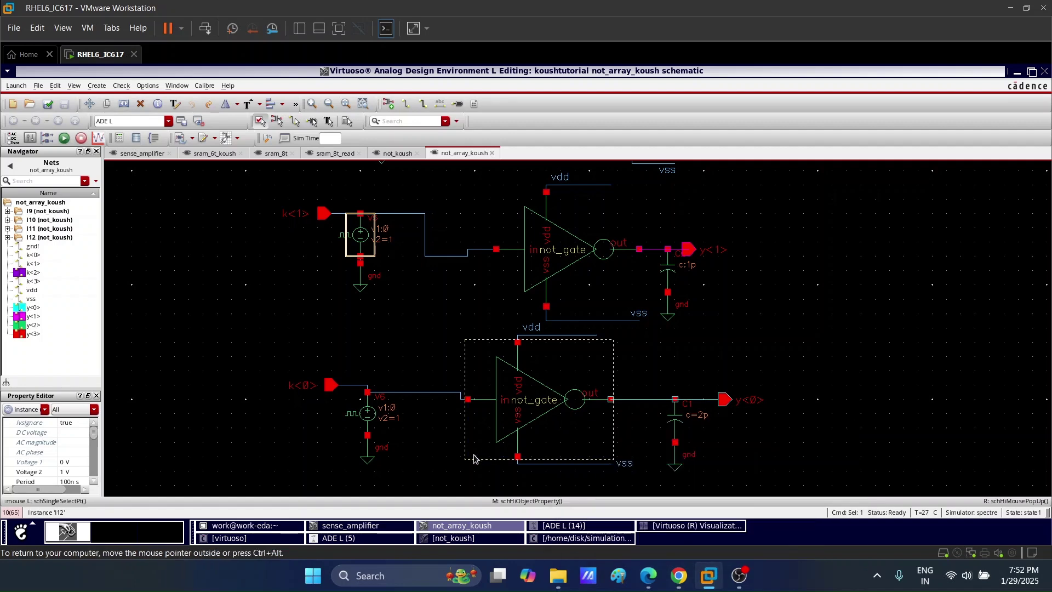
Read rising-edge time and voltage on y<3>–y<0>, e.g. y<0> at 93.7 mV, 50.5 ns, then switch to OBS.
left_click(694, 526)
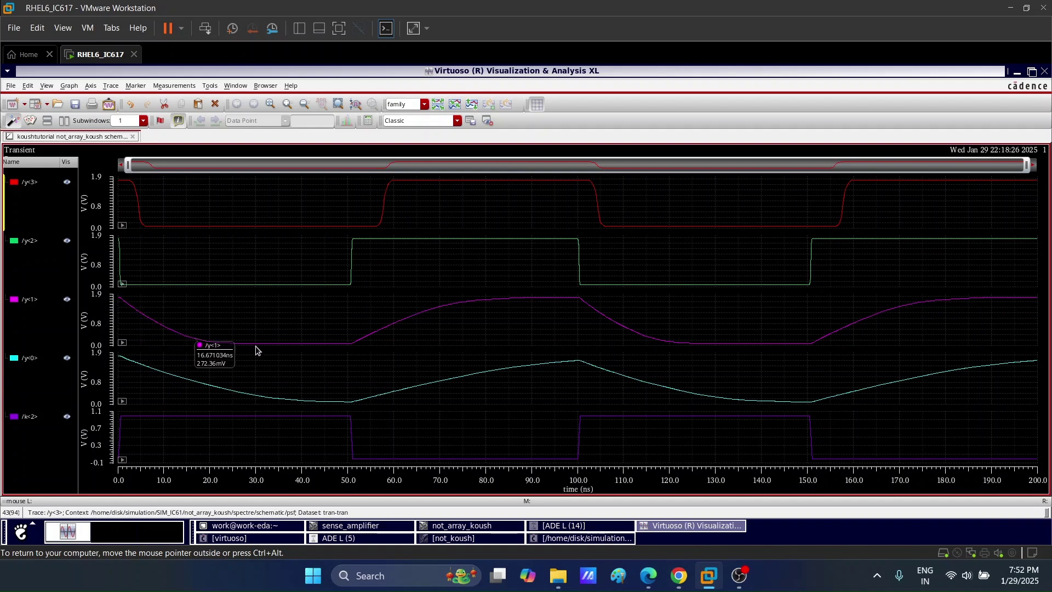
mouse_move(286, 348)
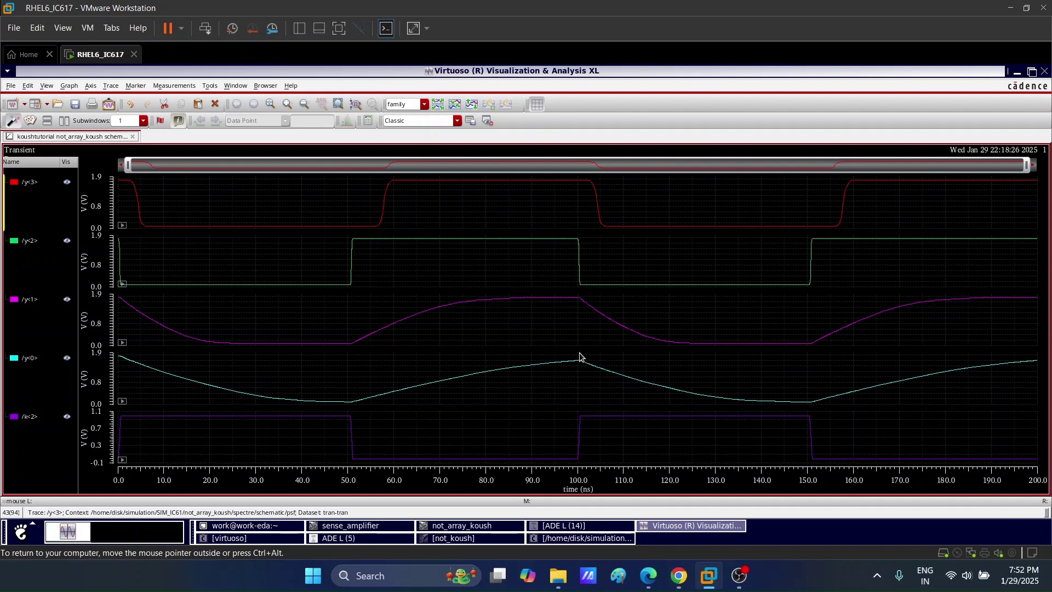
mouse_move(582, 364)
mouse_move(346, 239)
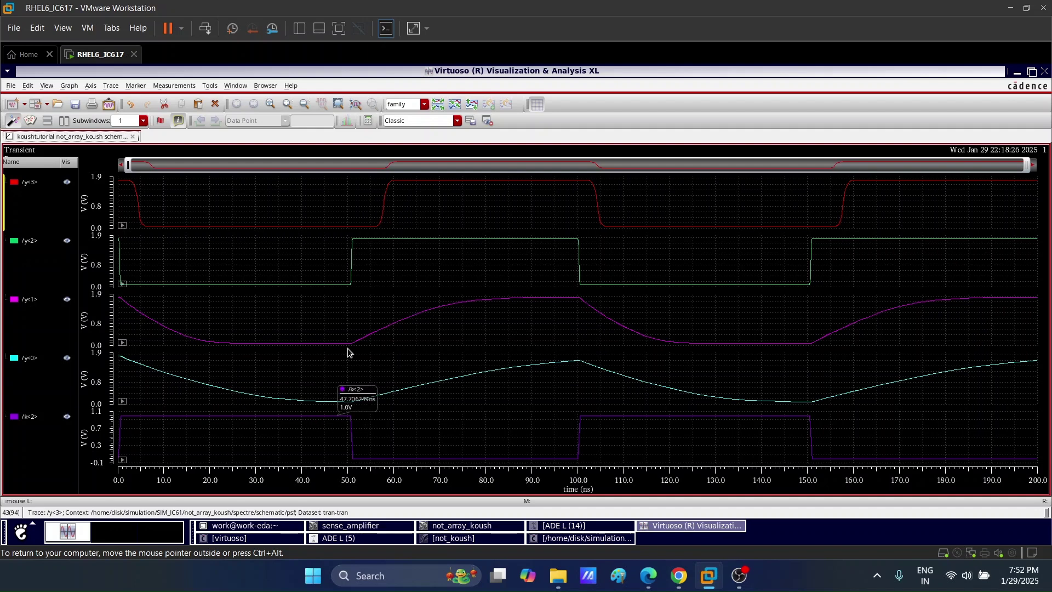
mouse_move(351, 261)
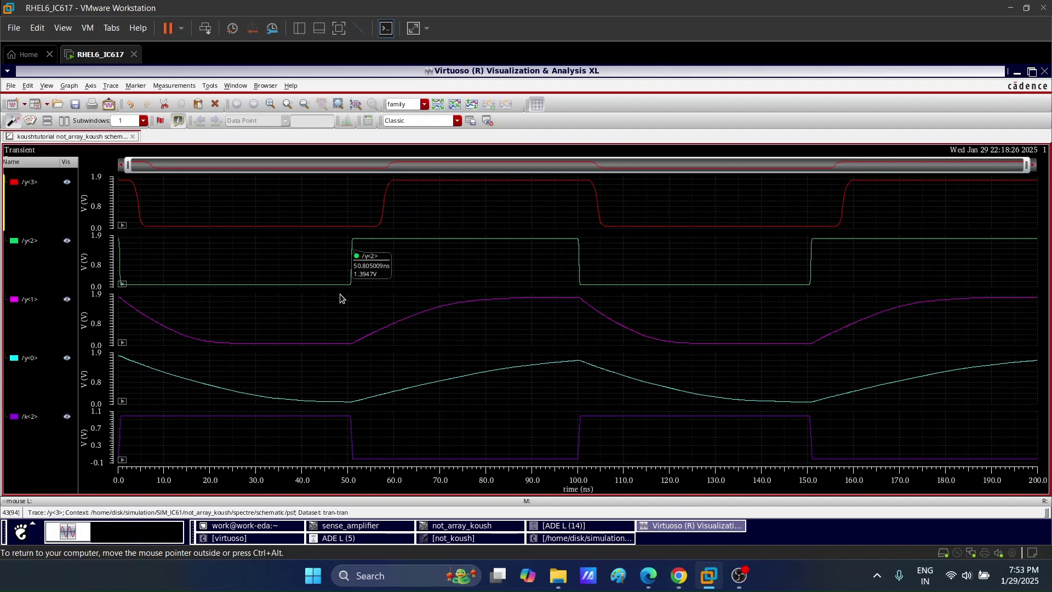
mouse_move(387, 212)
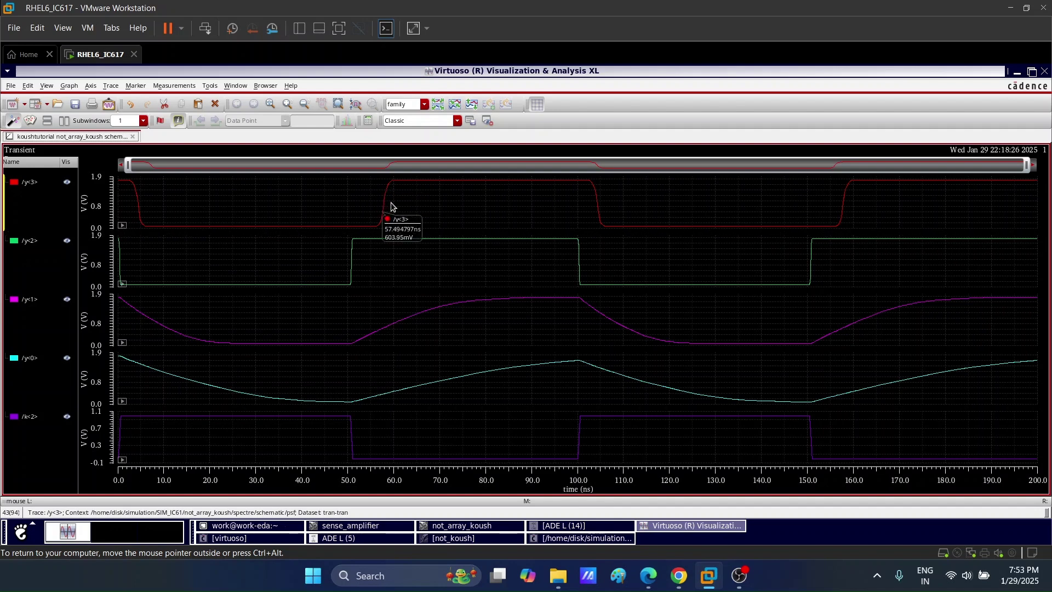
mouse_move(375, 193)
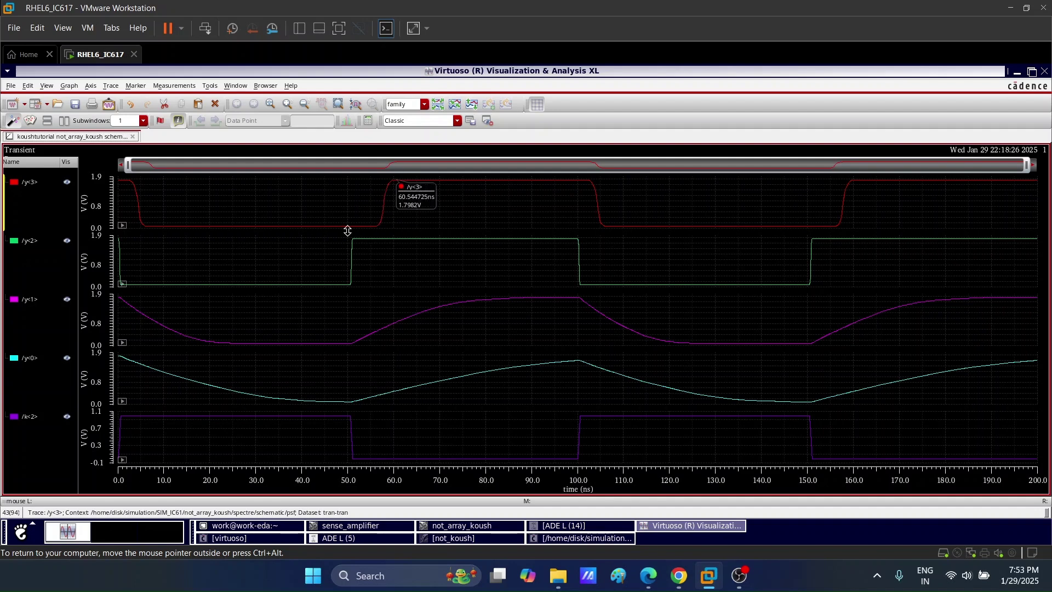
mouse_move(576, 184)
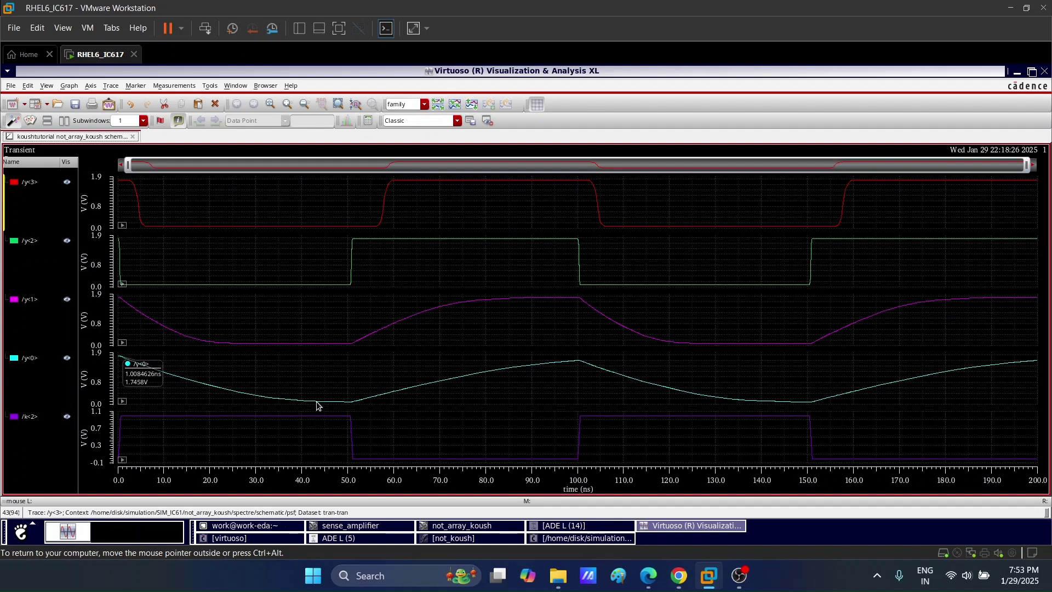
mouse_move(364, 399)
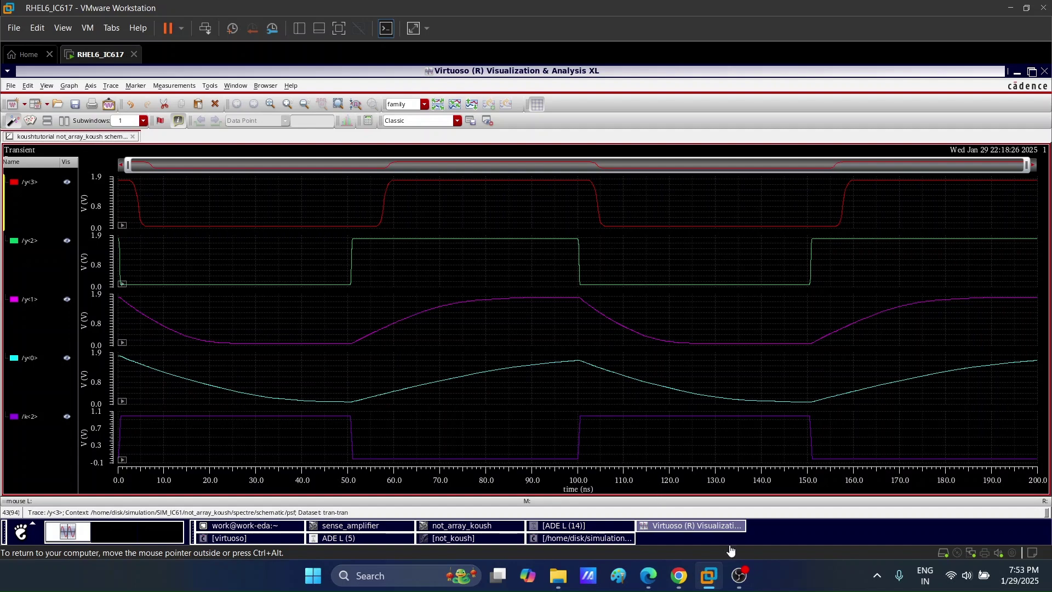
left_click(739, 583)
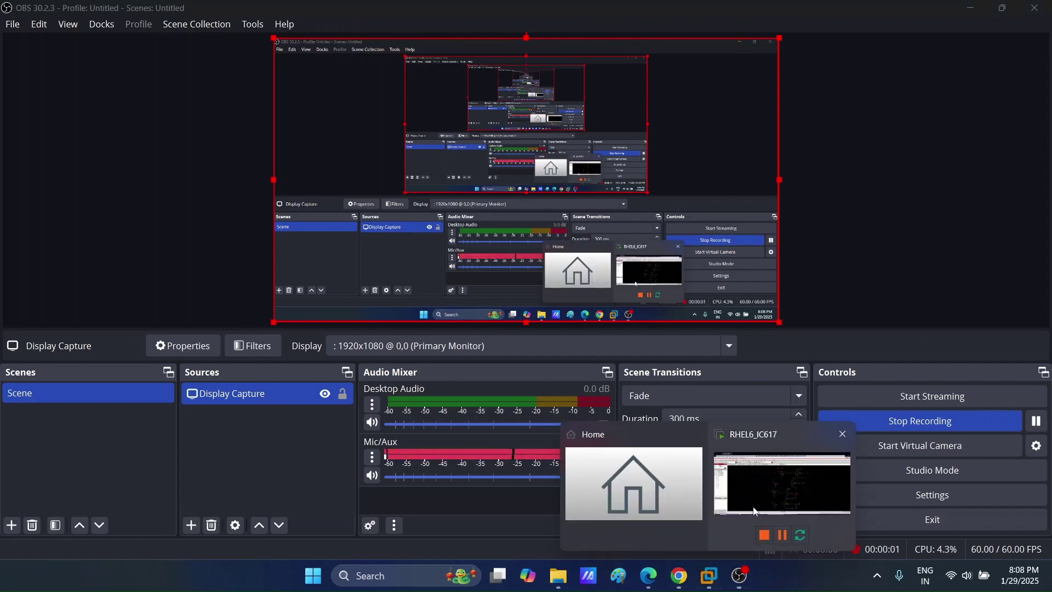
Return to the virtual machine's Virtuoso not_array_koush schematic.
left_click(773, 481)
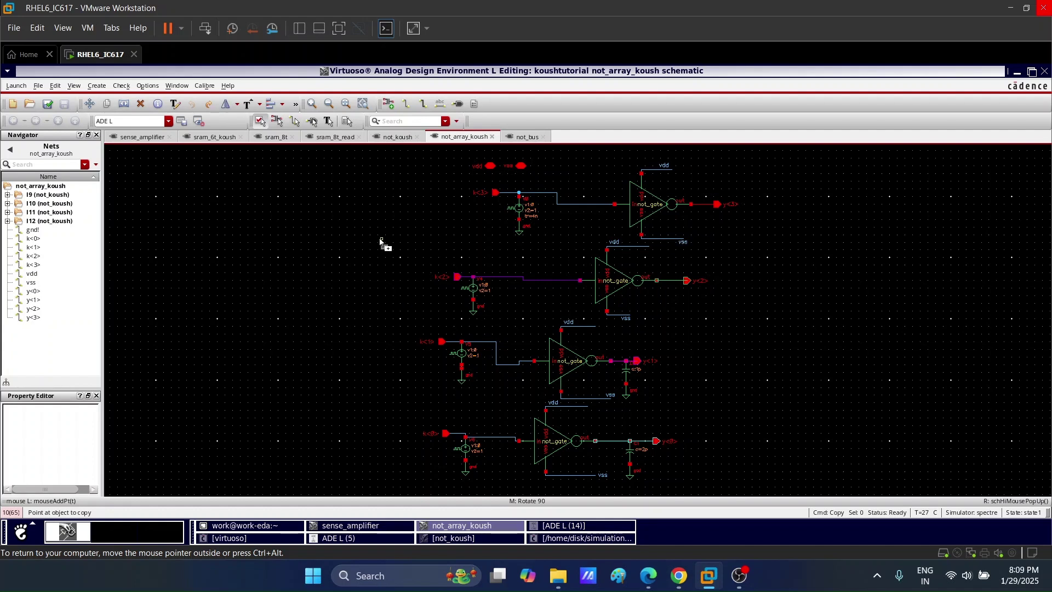
Rename the not_gate instance in not_bus to I11<3:0> and display its name value.
left_click(525, 137)
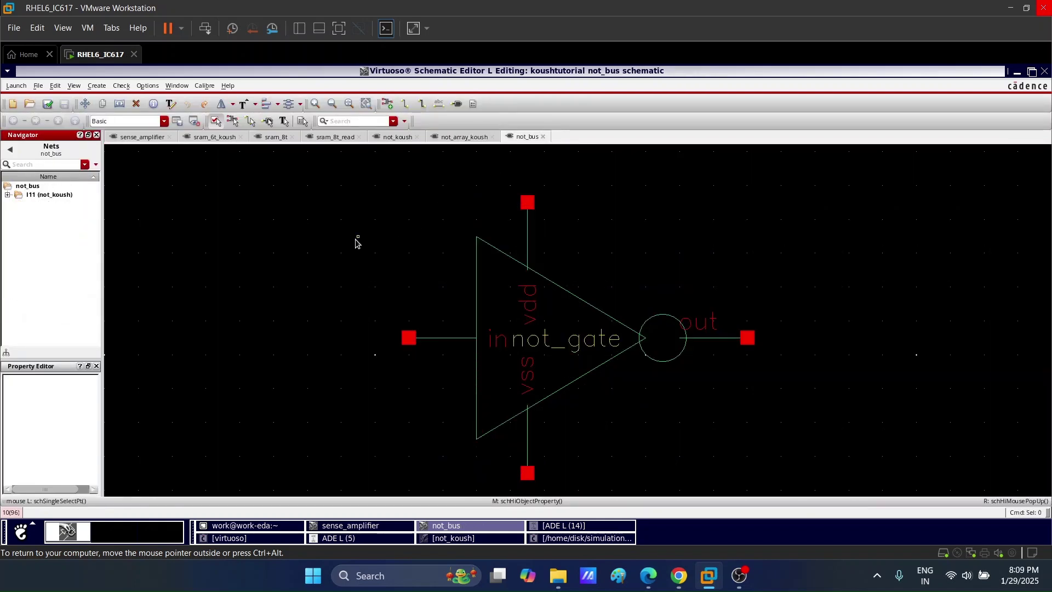
left_click(534, 352)
key("q")
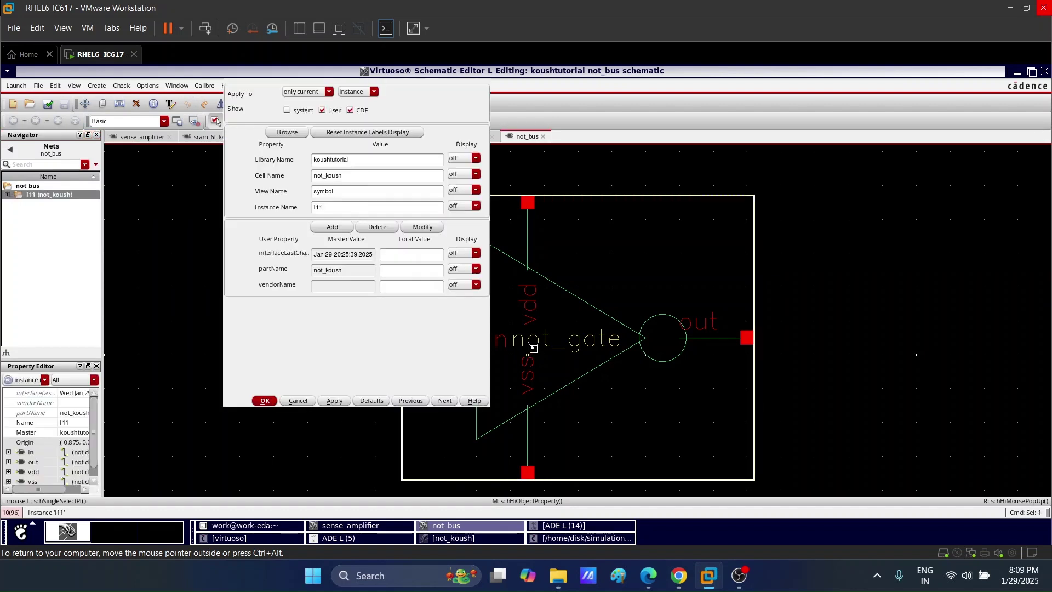
left_click(400, 206)
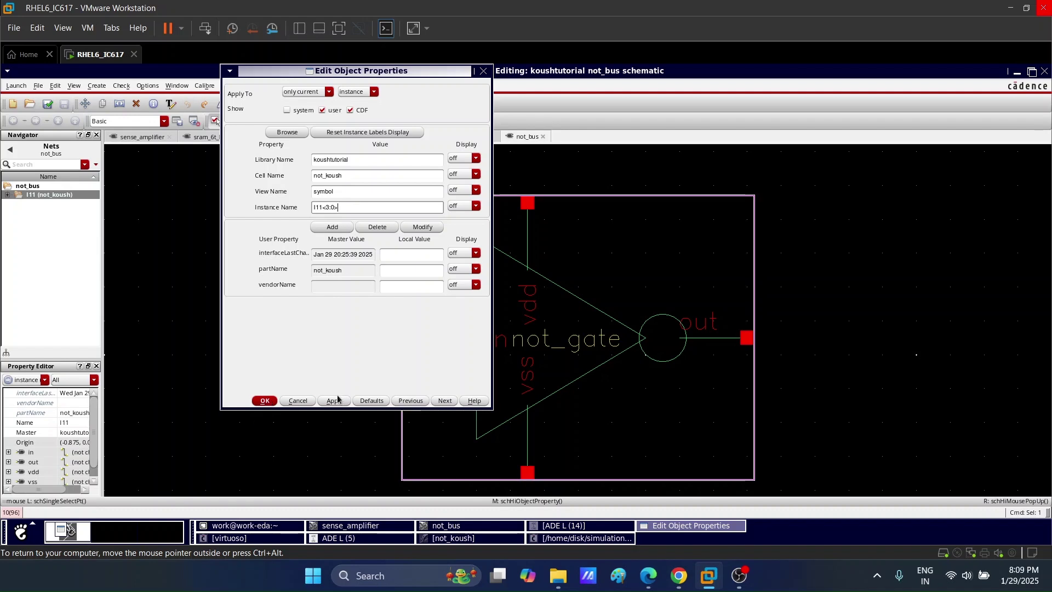
key("Tab")
left_click(476, 206)
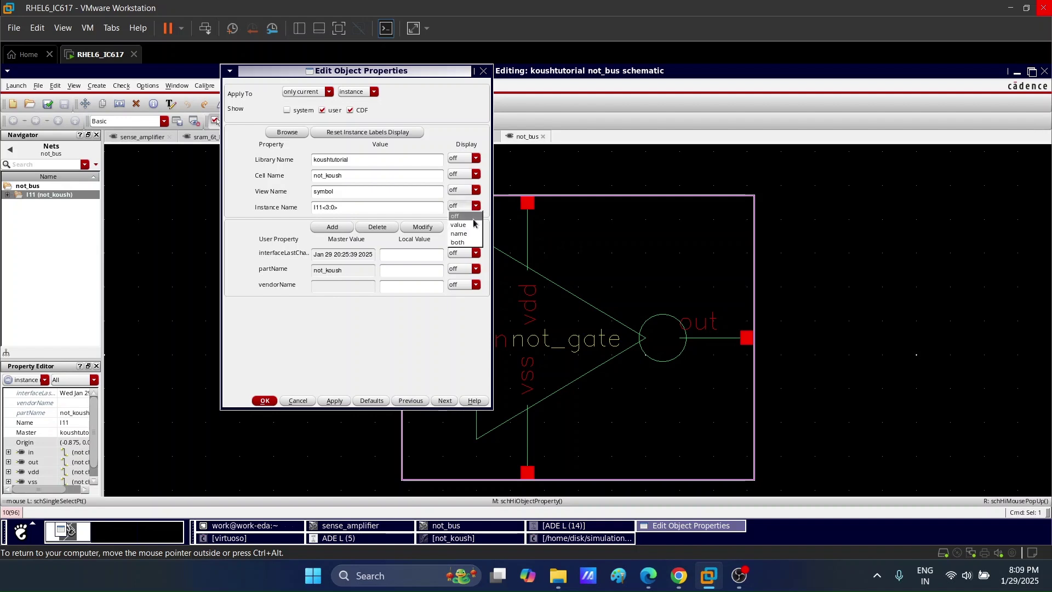
left_click(474, 224)
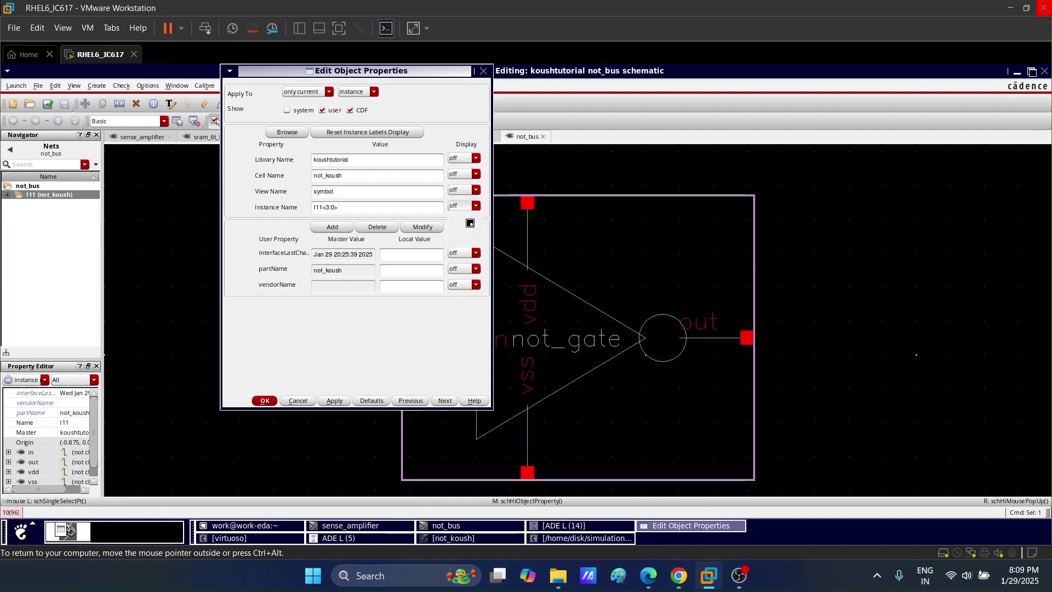
left_click(265, 401)
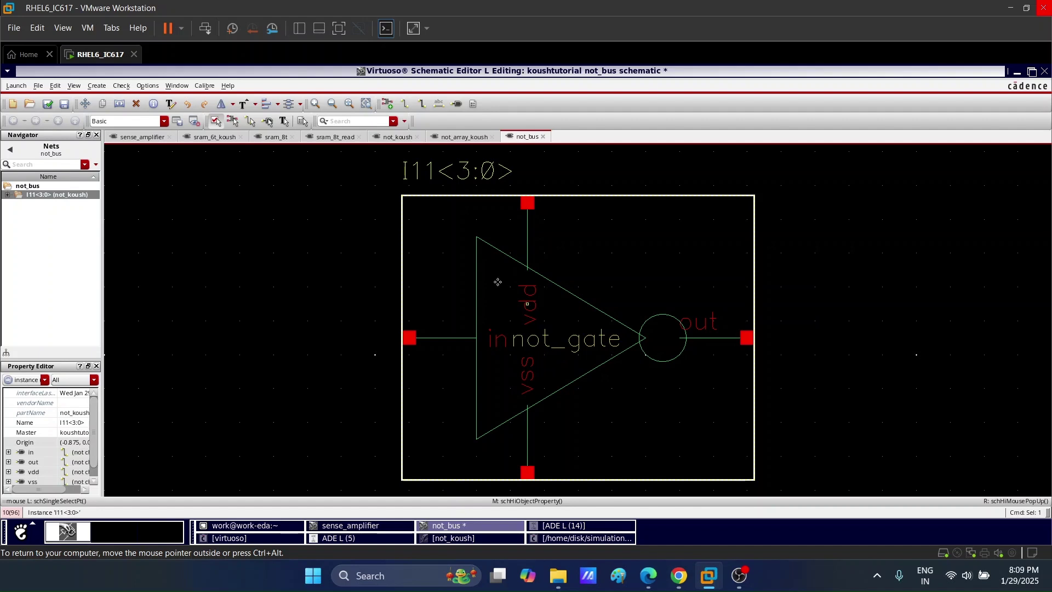
Place an input pin koush<3:0> to the left of the I11<3:0> inverter.
left_click(278, 328)
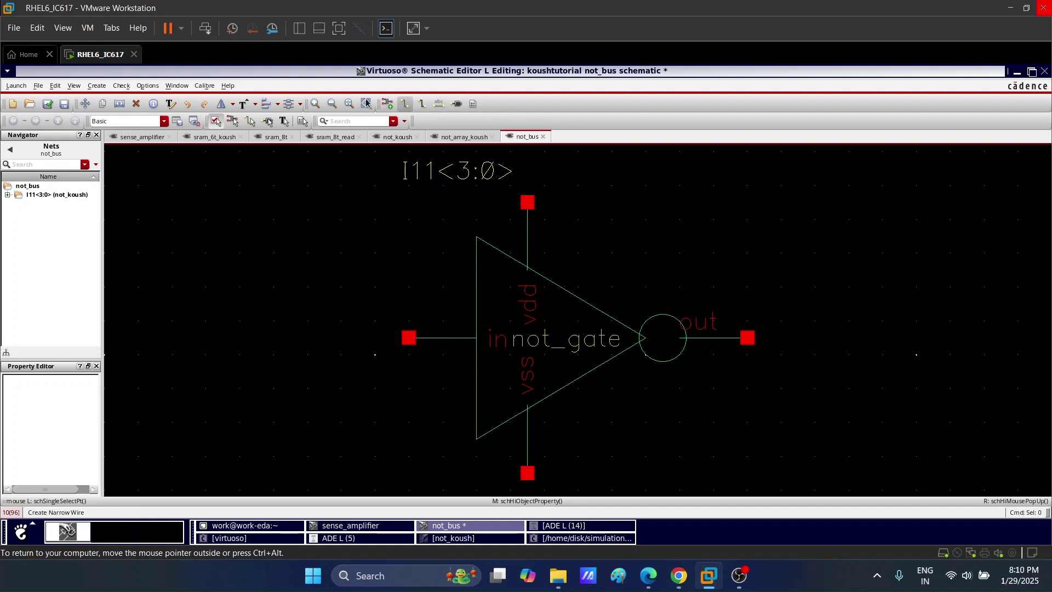
left_click(456, 106)
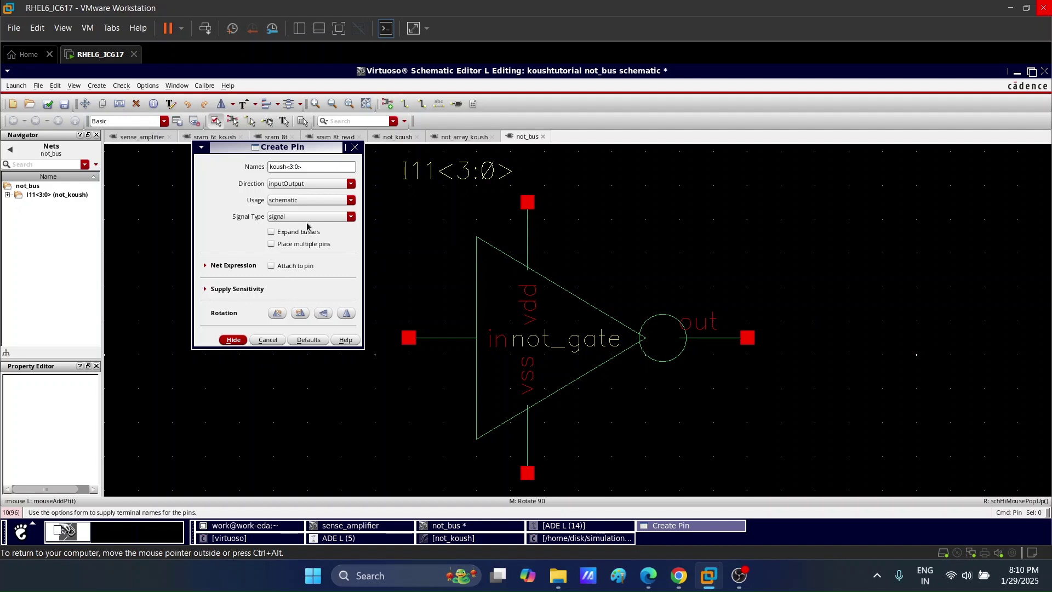
key("Tab")
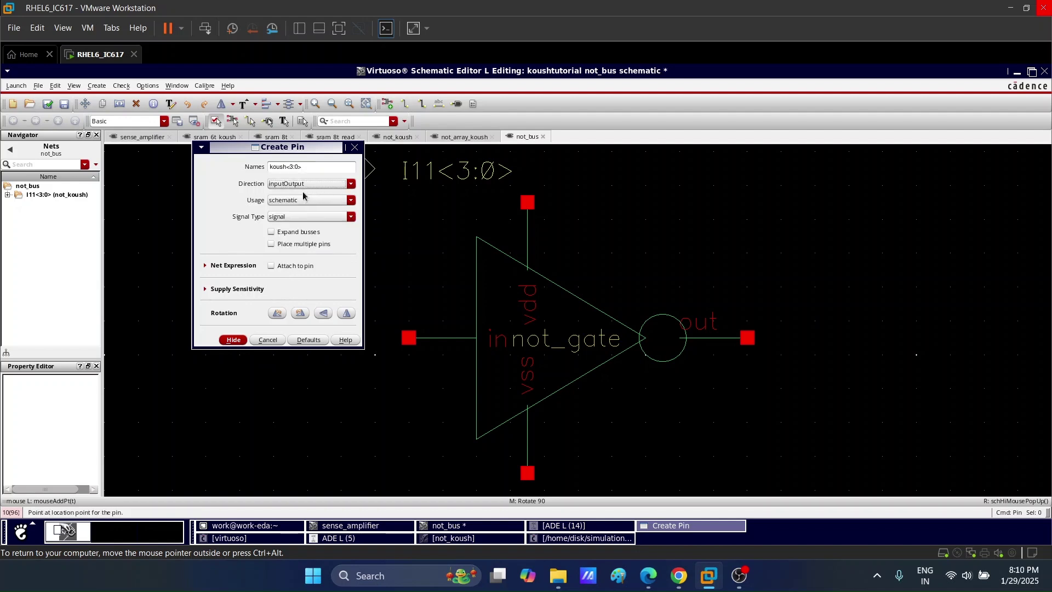
left_click(316, 185)
left_click(279, 195)
left_click(234, 340)
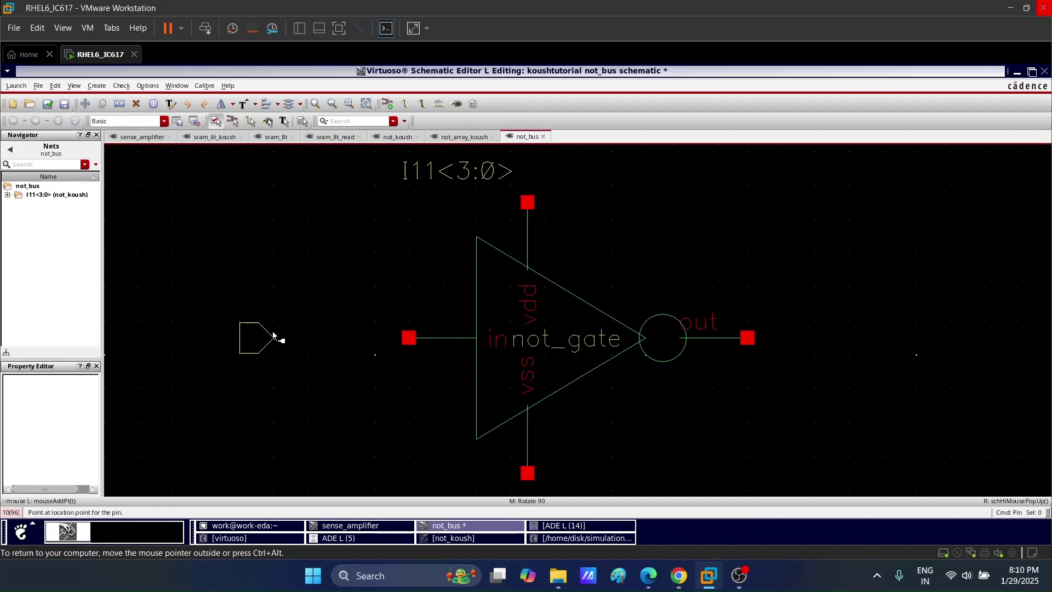
left_click(272, 335)
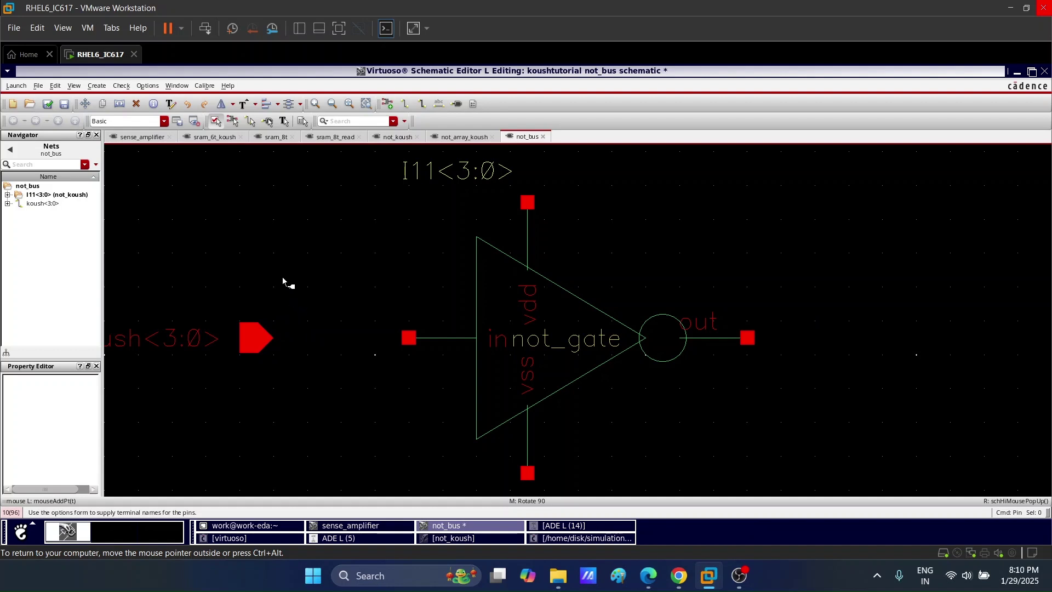
key("Escape")
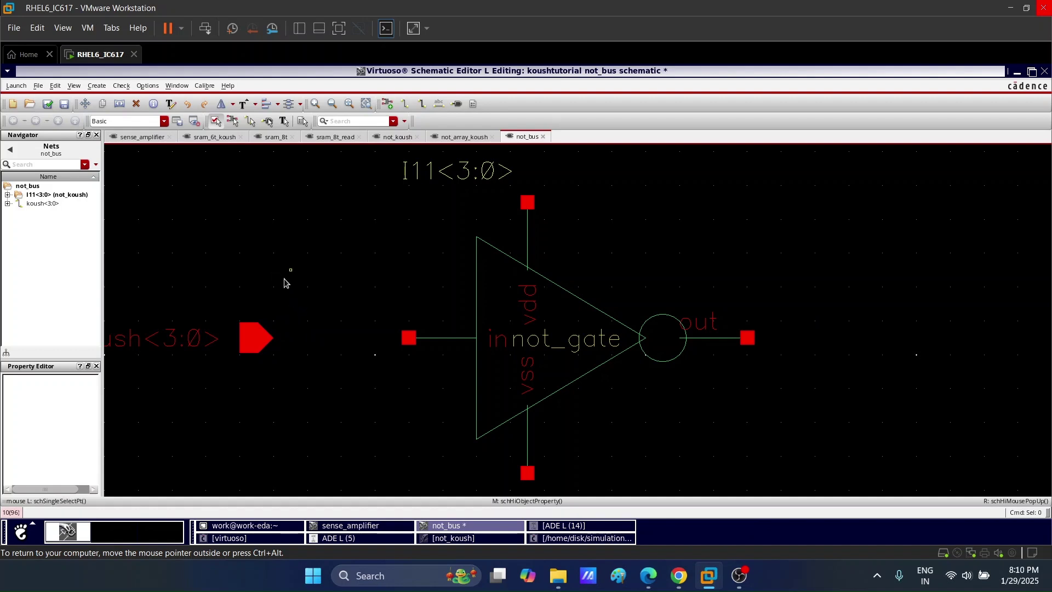
Draw a wide bus wire from the koush<3:0> input pin to the inverter's input.
key("f")
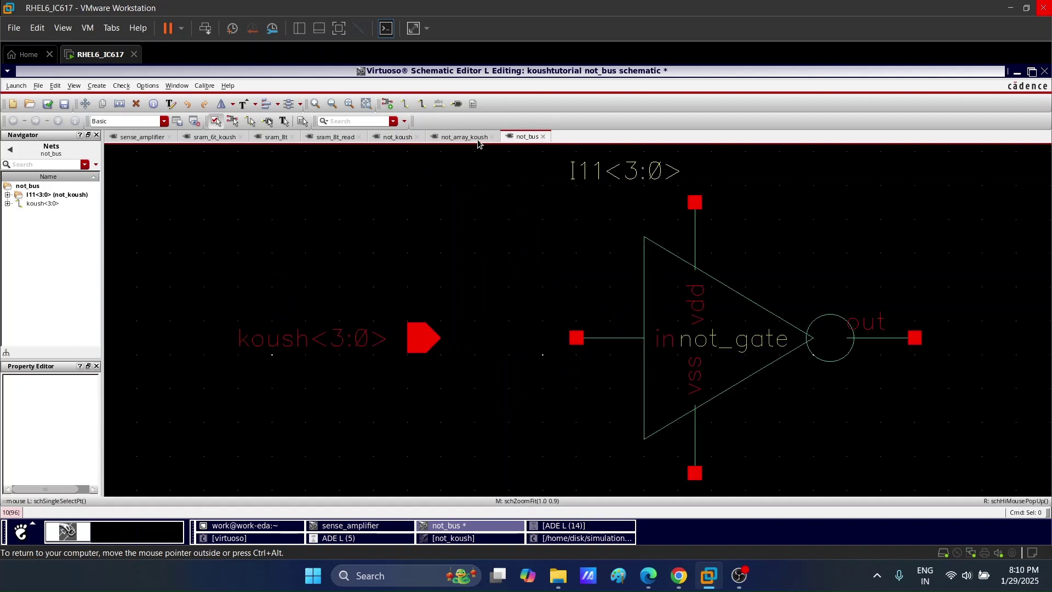
left_click(423, 105)
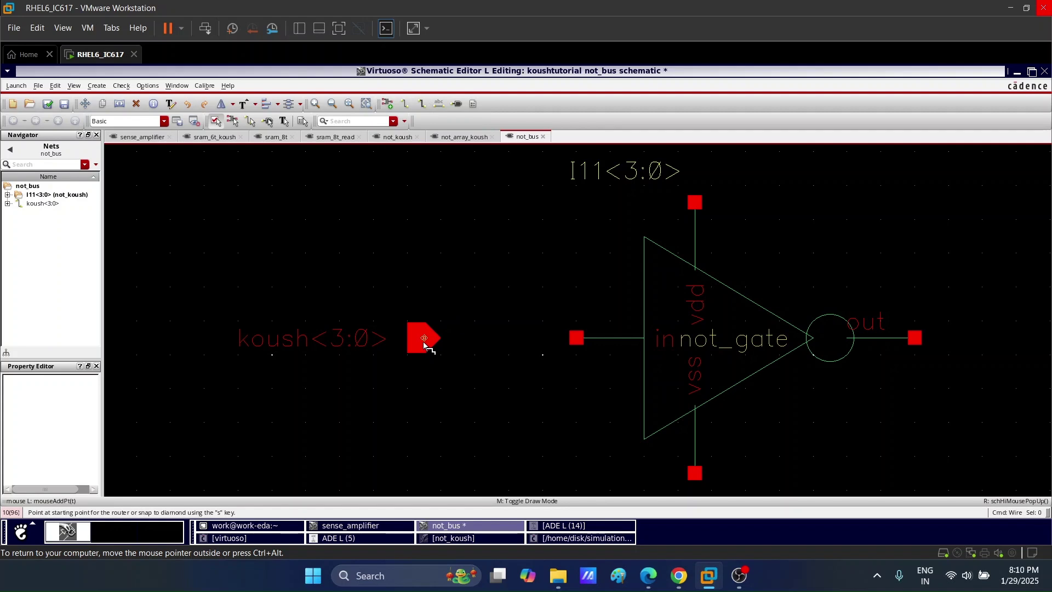
left_click(424, 338)
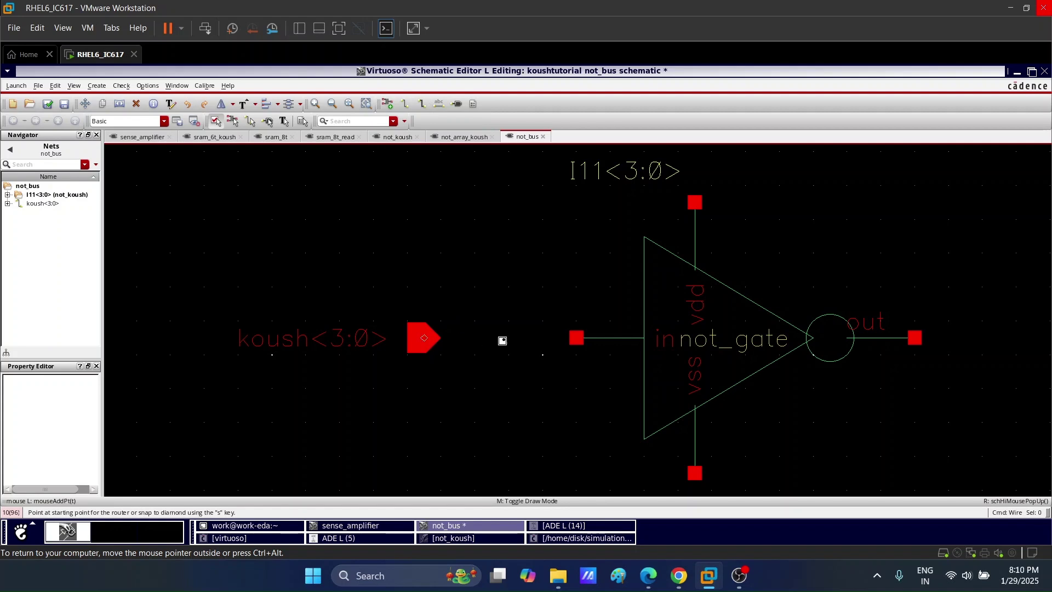
left_click(577, 338)
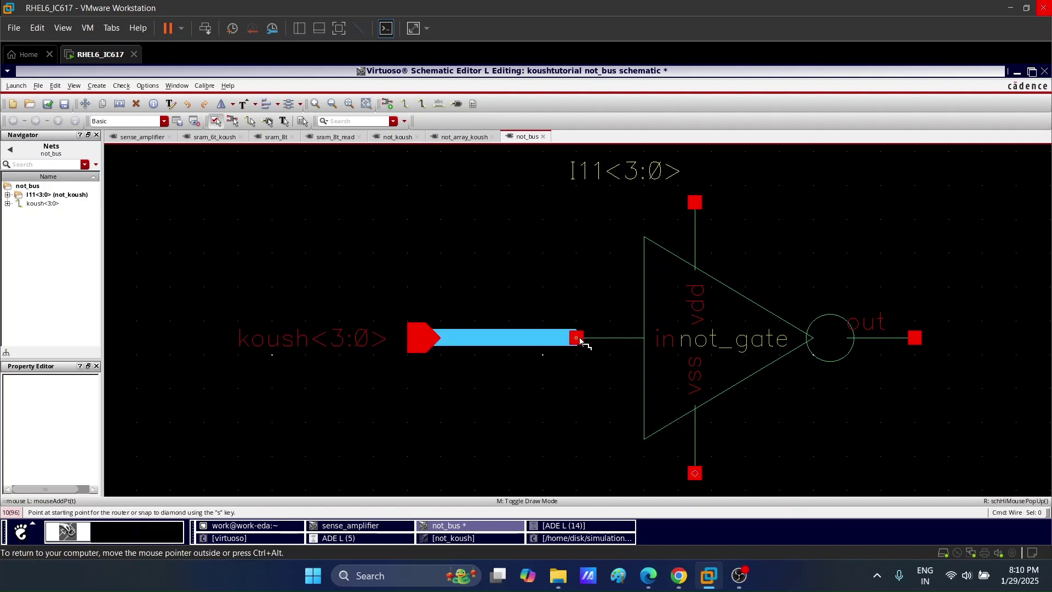
key("Escape")
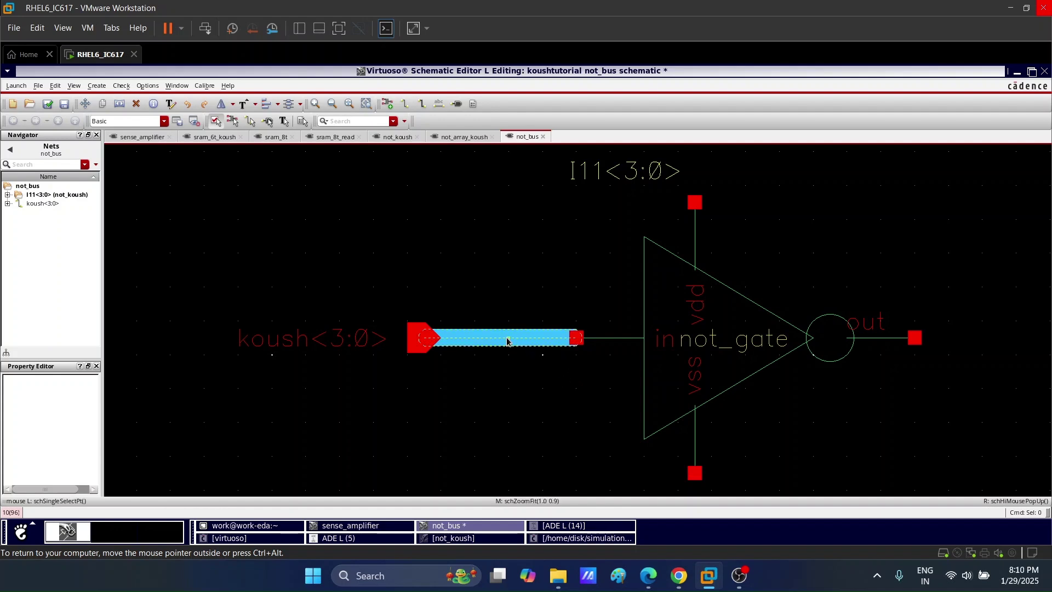
Place an output pin out<3:0> to the right of the inverter.
key("p")
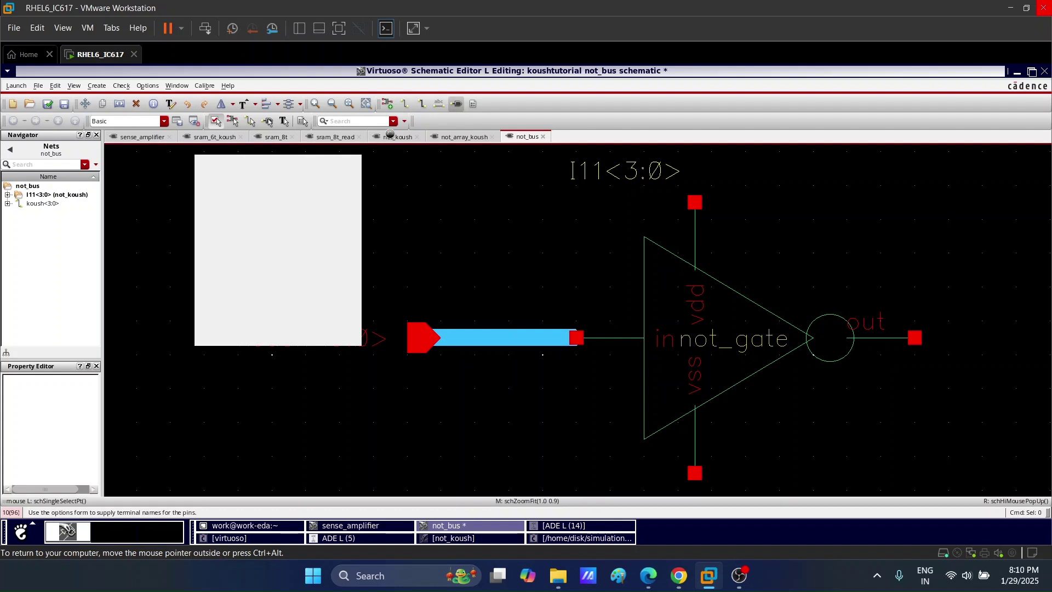
left_click(296, 167)
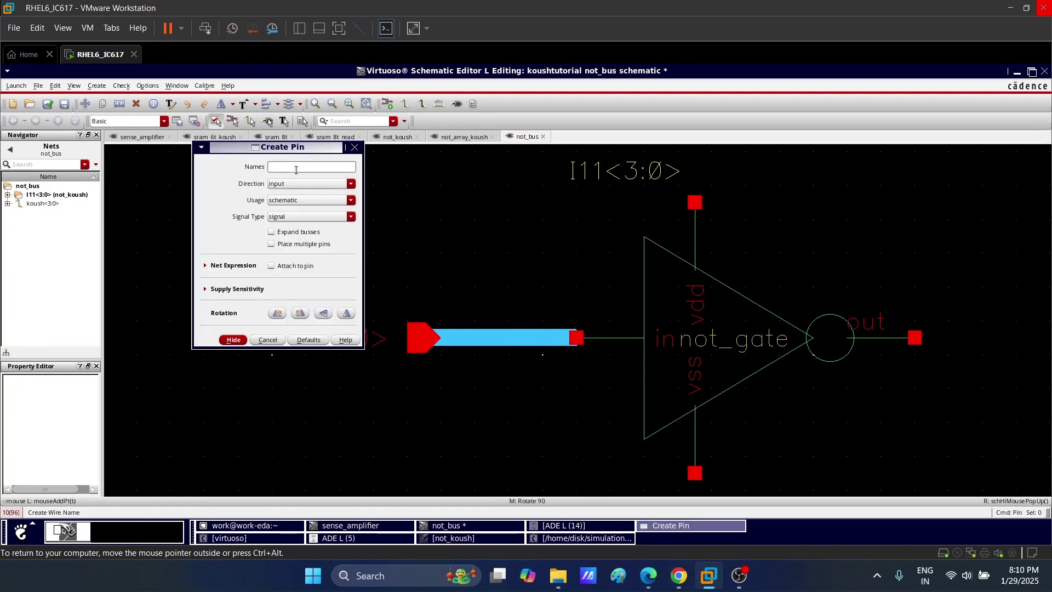
type("out<3:0>")
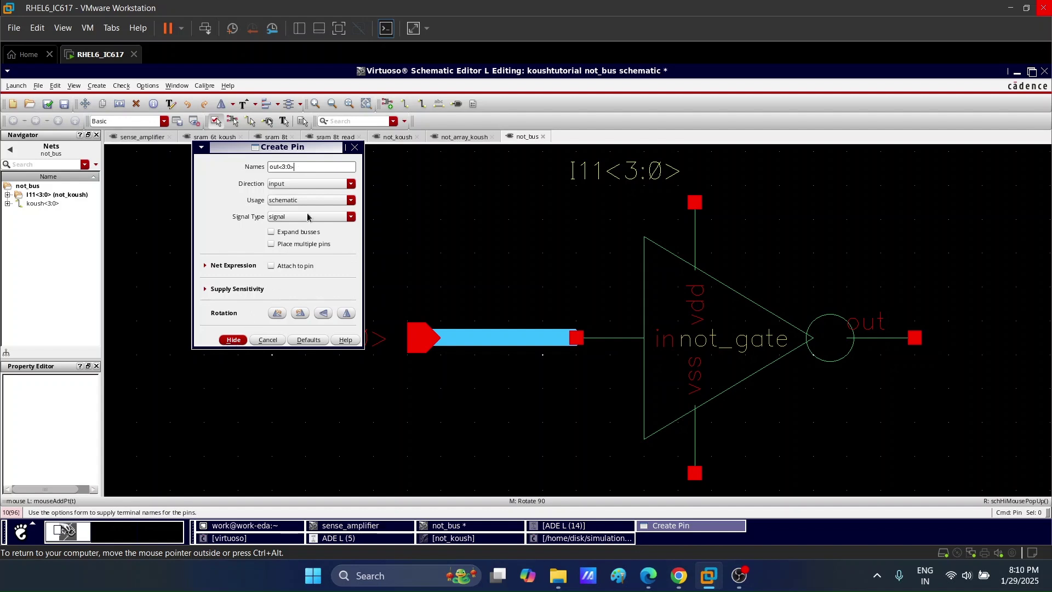
key("Return")
left_click(350, 184)
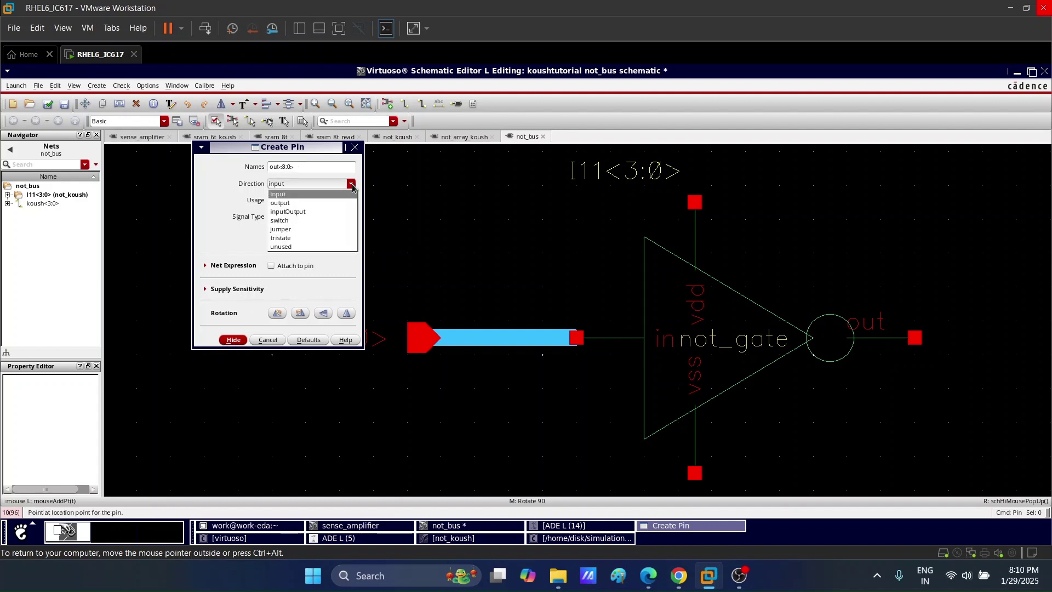
left_click(316, 203)
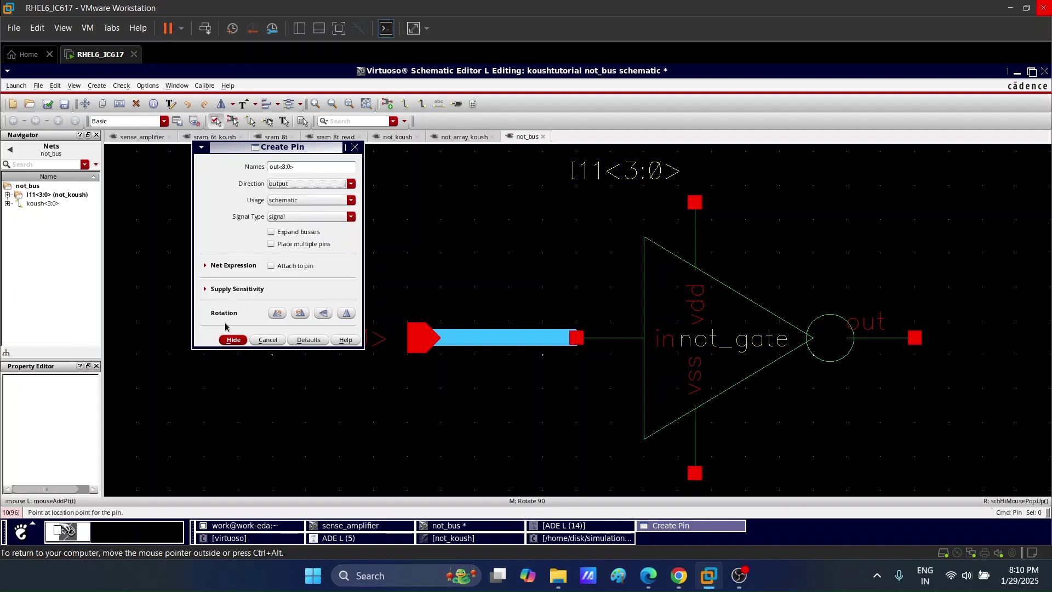
left_click(233, 339)
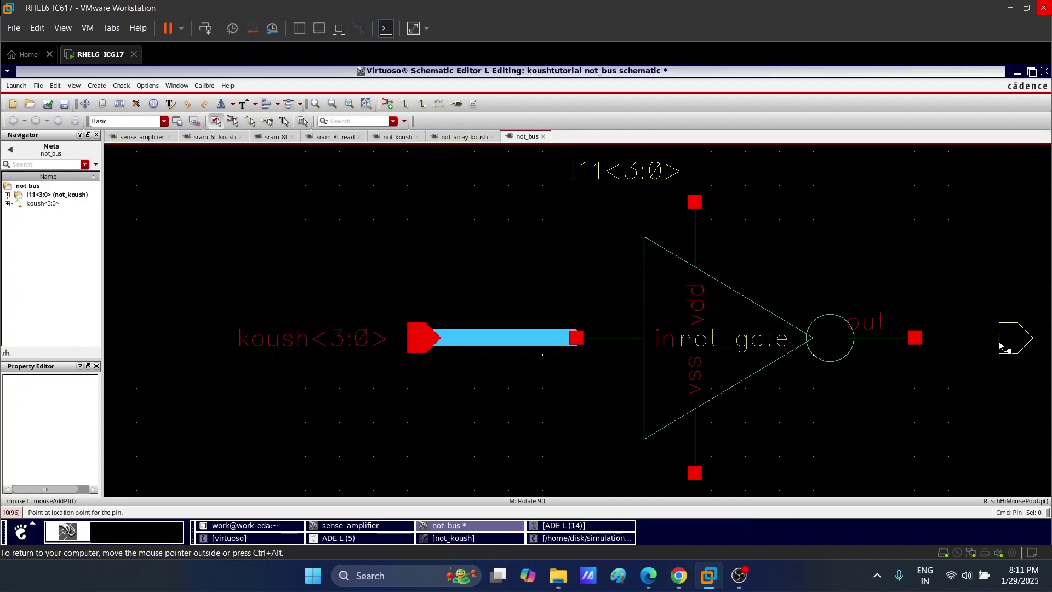
left_click(1006, 343)
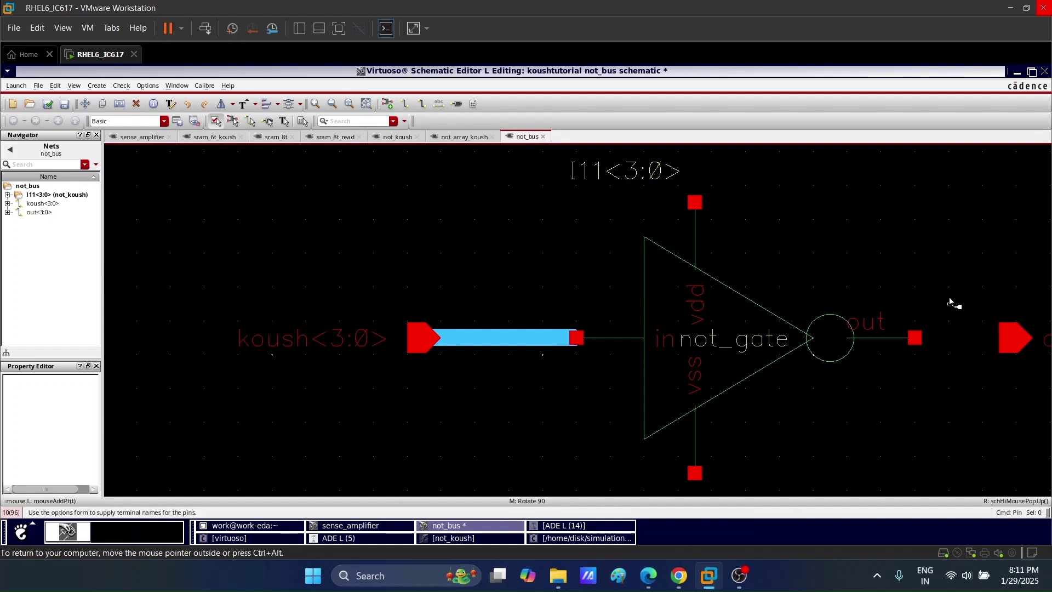
Wide-wire the inverter's output to the out<3:0> pin and fit the schematic in view.
left_click(420, 105)
left_click(914, 338)
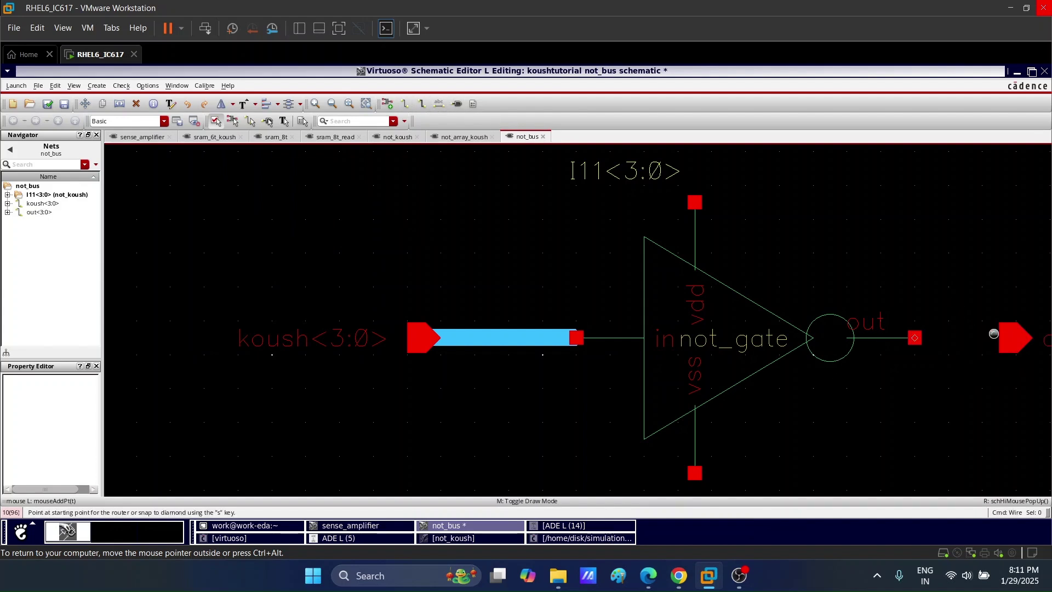
left_click(1016, 338)
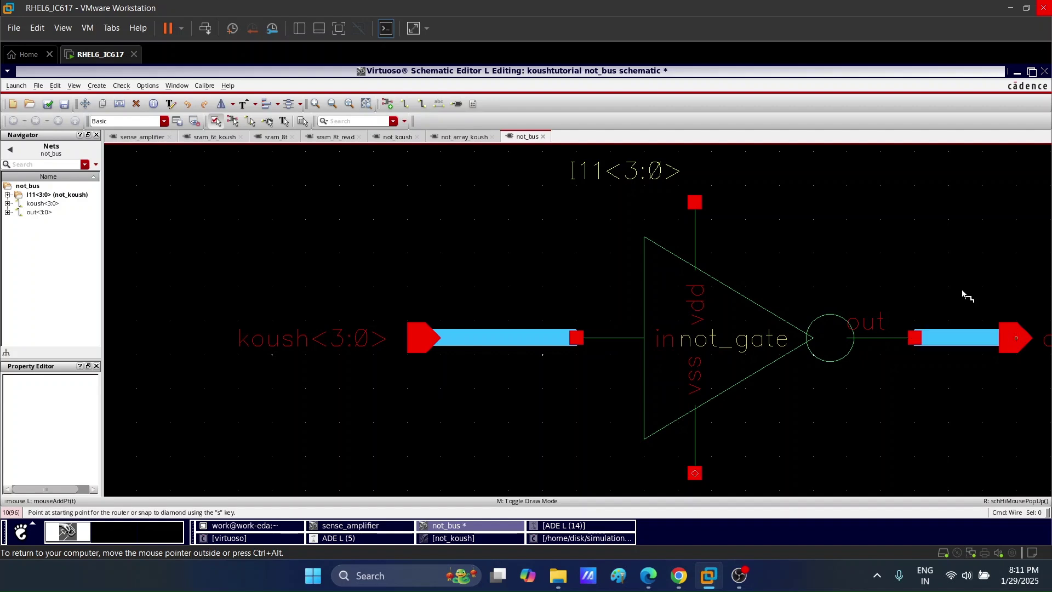
key("Escape")
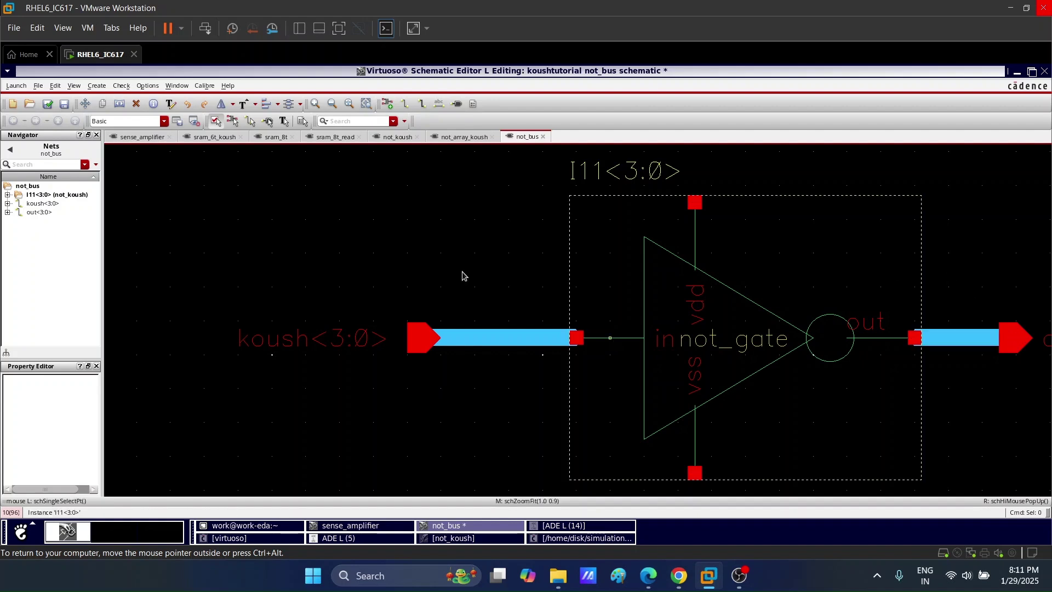
right_click(366, 252)
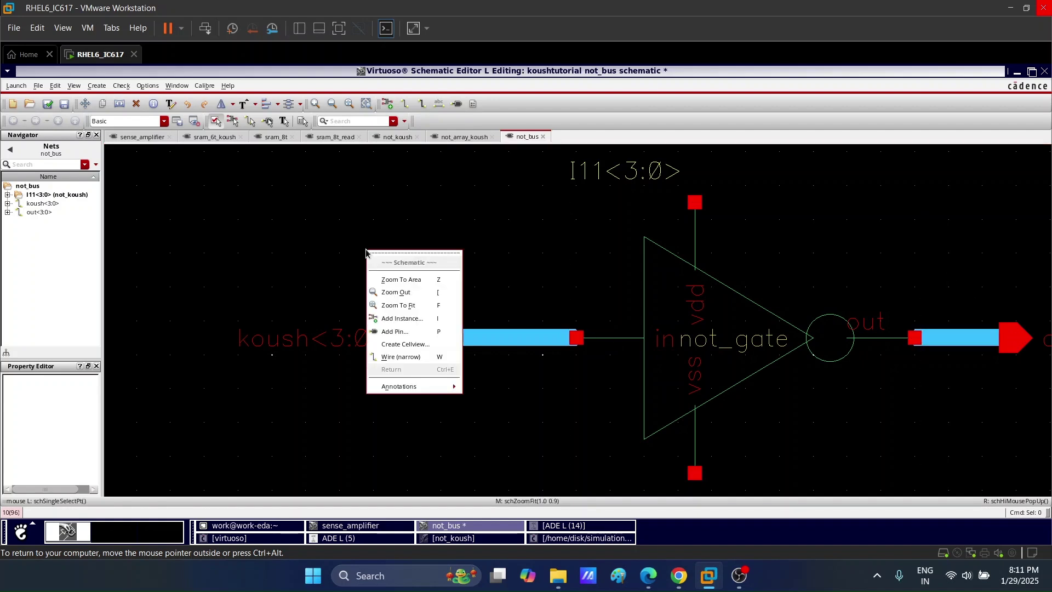
left_click(412, 306)
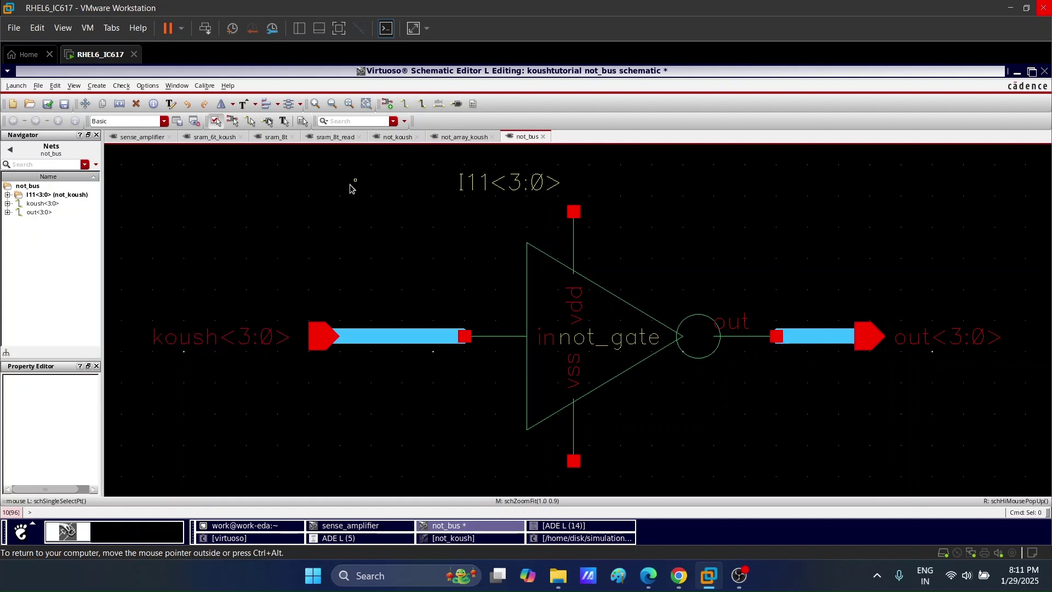
Compare the not_array_koush testbench with the finished not_bus schematic.
left_click(463, 136)
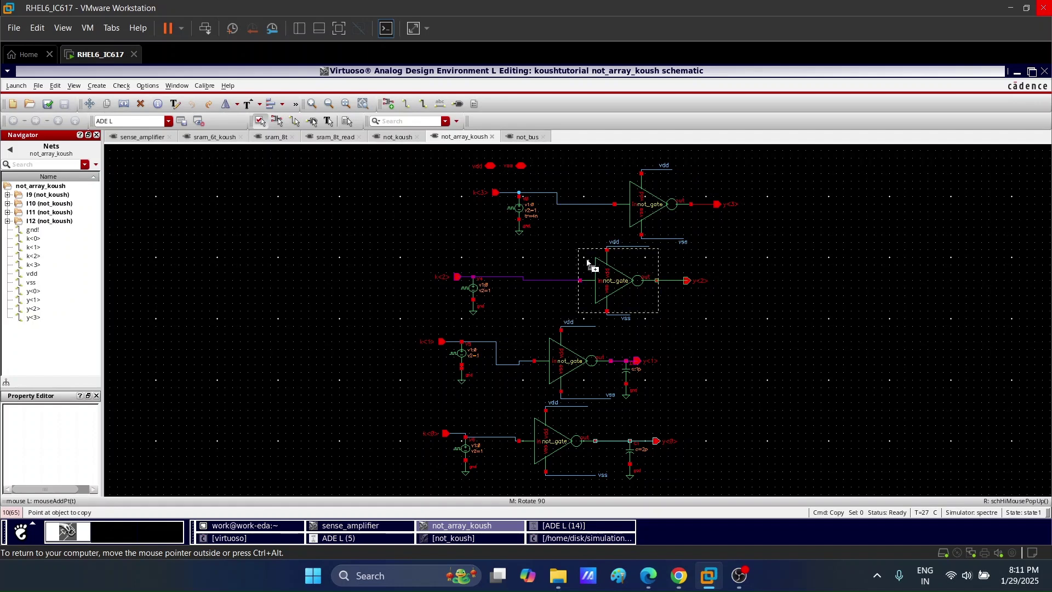
scroll(587, 263, "up", 4, "ctrl")
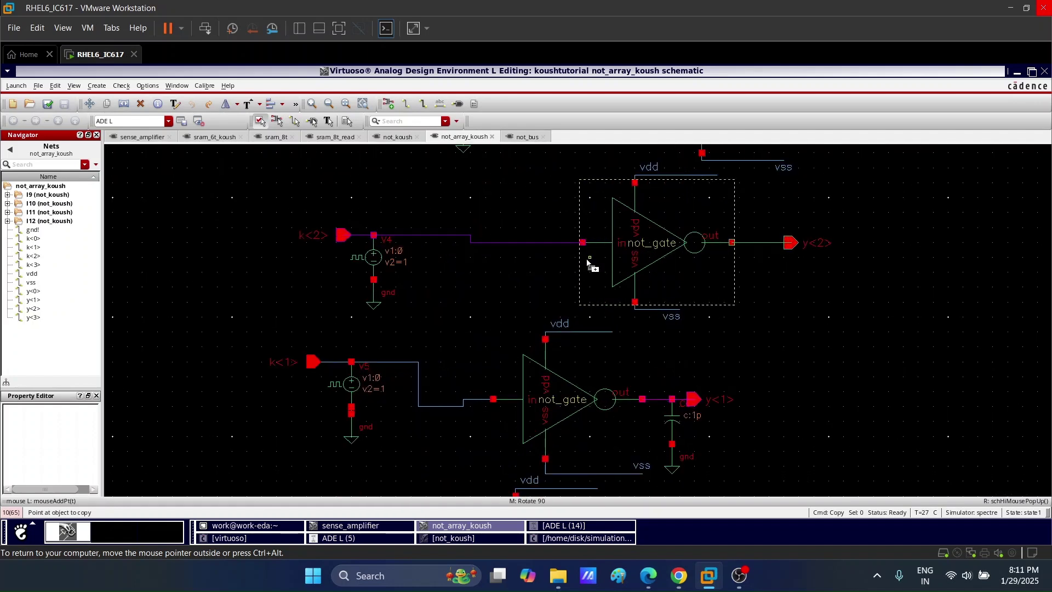
left_click(524, 136)
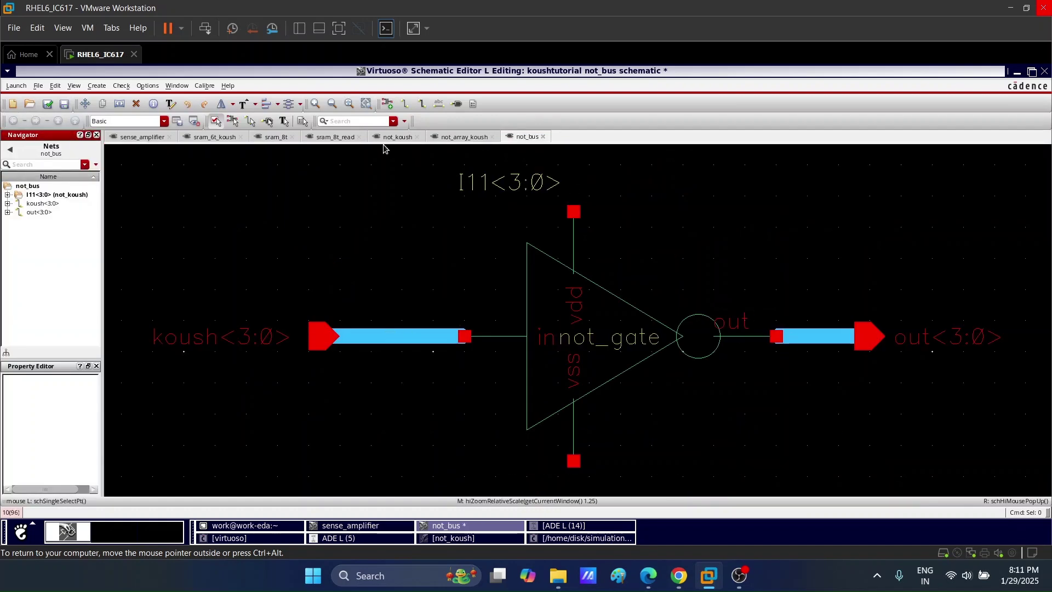
left_click(448, 140)
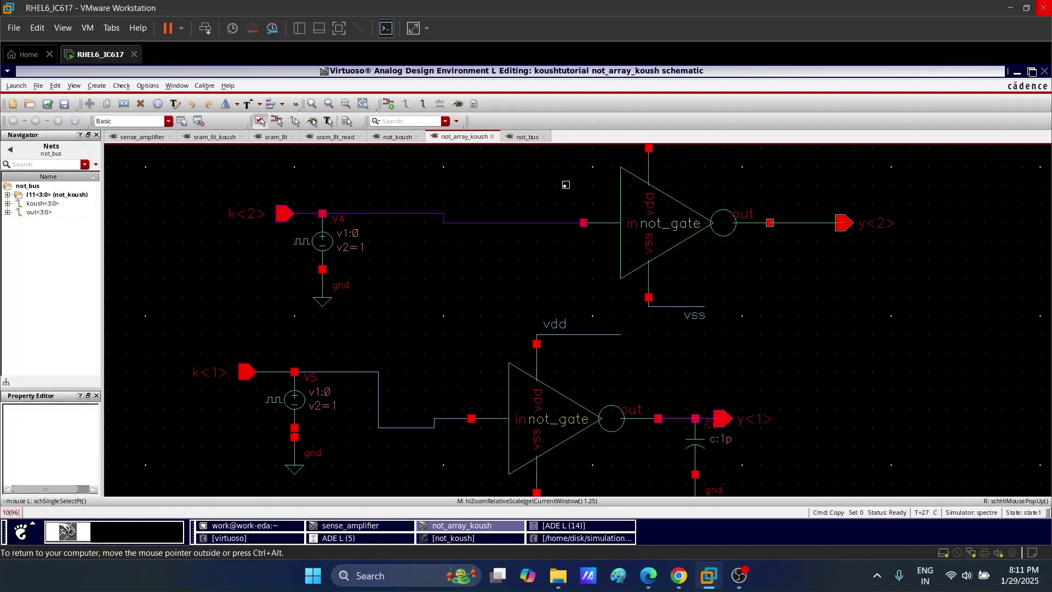
left_click(528, 138)
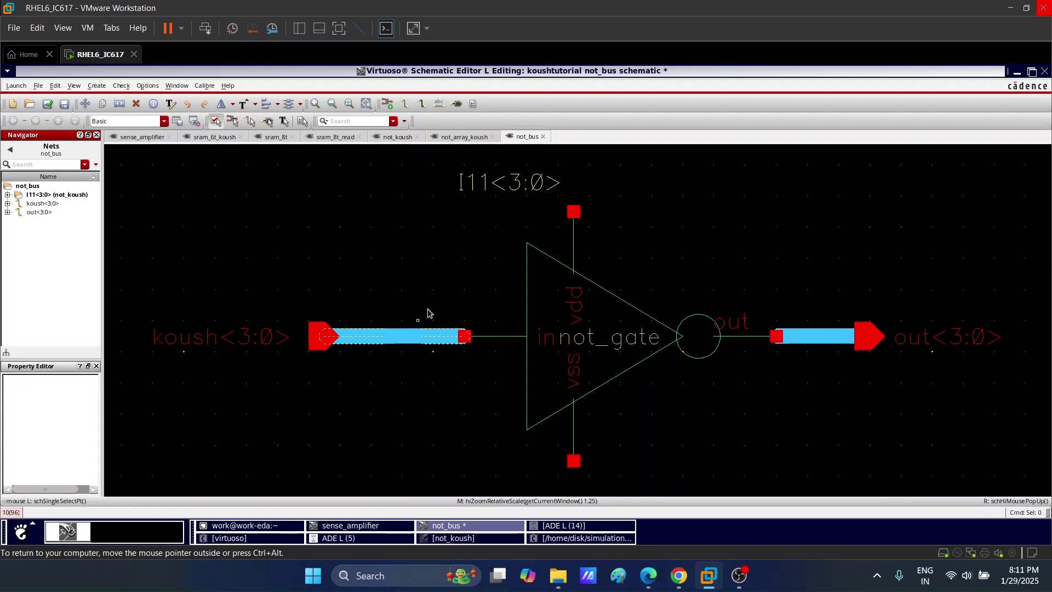
Check the OBS recording, then return to the RHEL6_IC617 machine showing not_bus with its 1.8 V source.
left_click(739, 575)
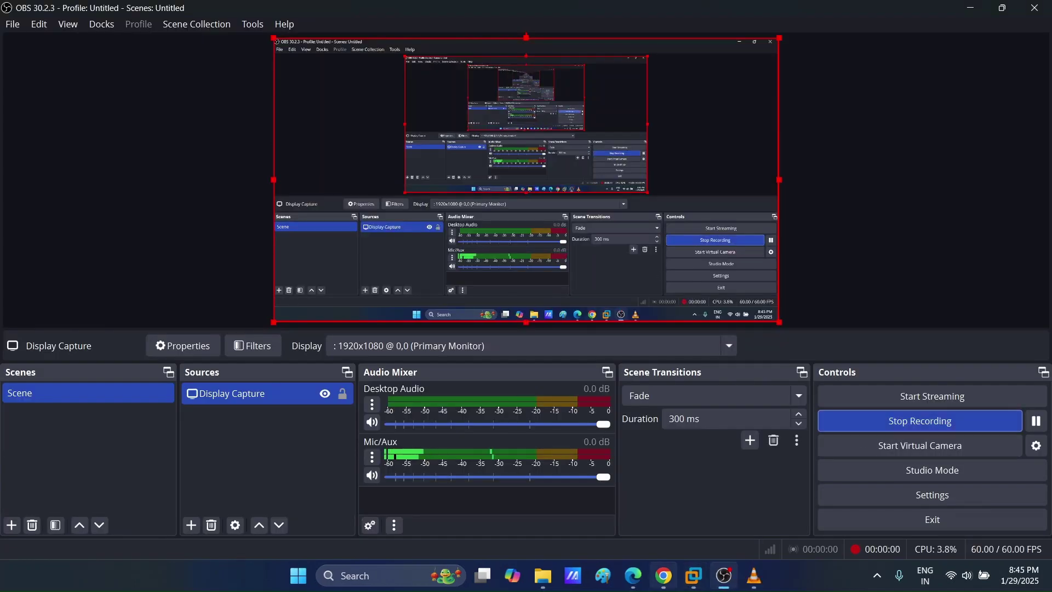
mouse_move(693, 582)
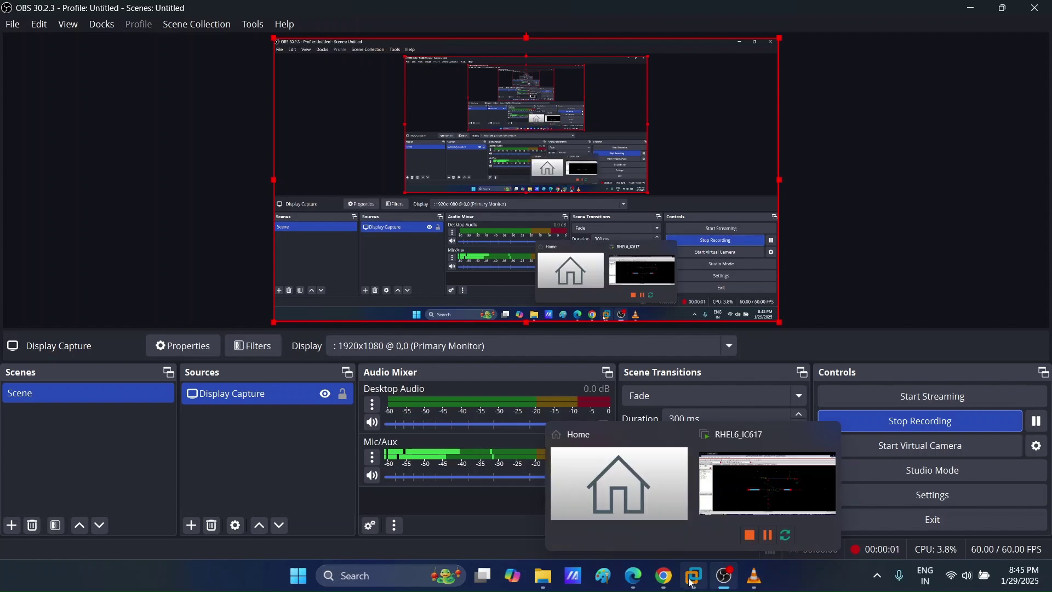
left_click(731, 504)
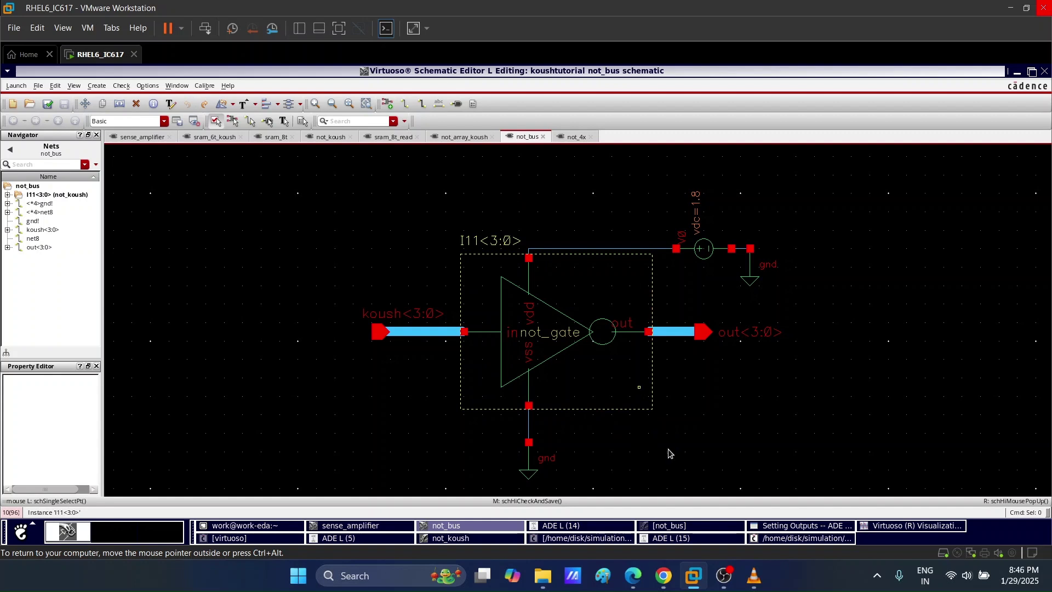
left_click(704, 527)
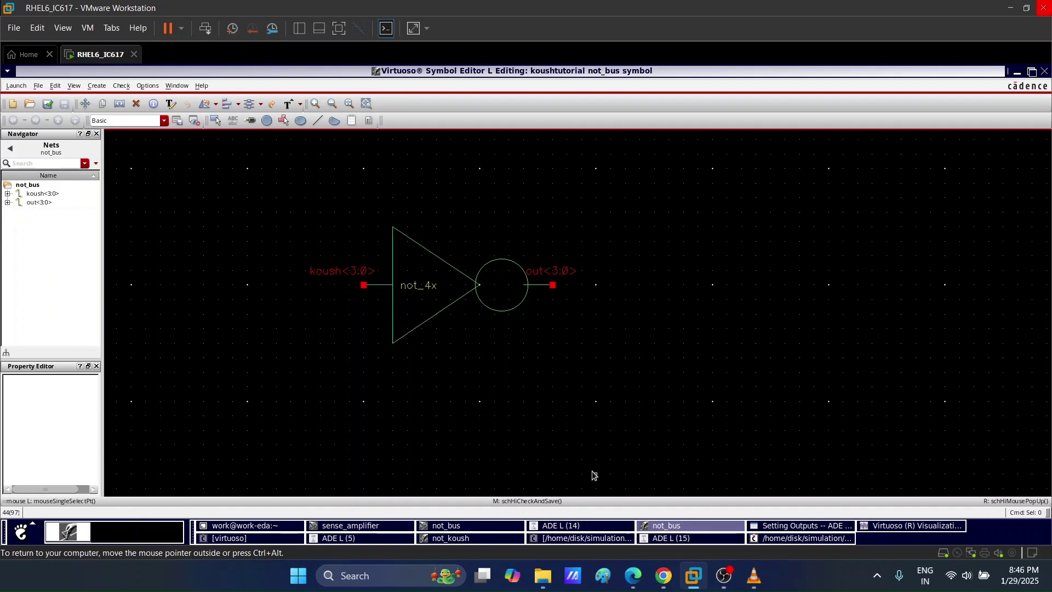
left_click(678, 538)
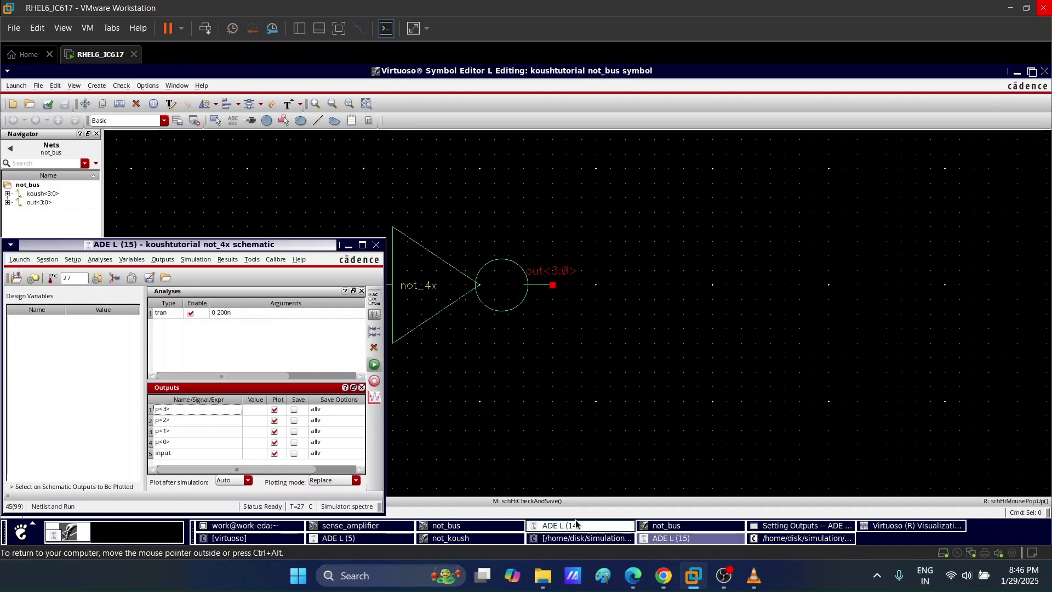
left_click(446, 525)
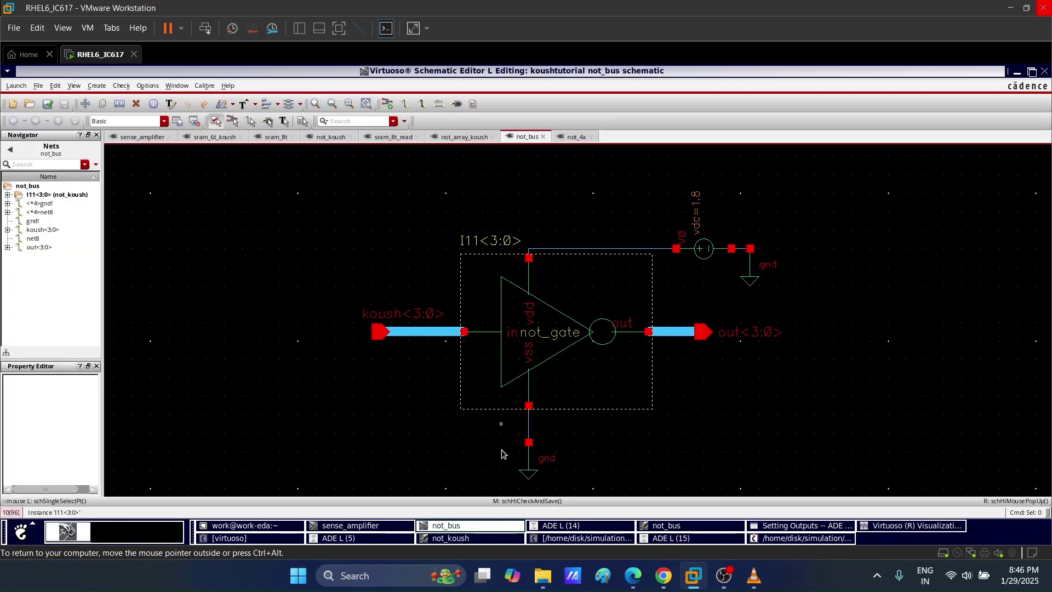
Switch to the not_4x testbench and inspect the 10f, 20f, 25f and 50f capacitors on p<3:0>.
left_click(576, 137)
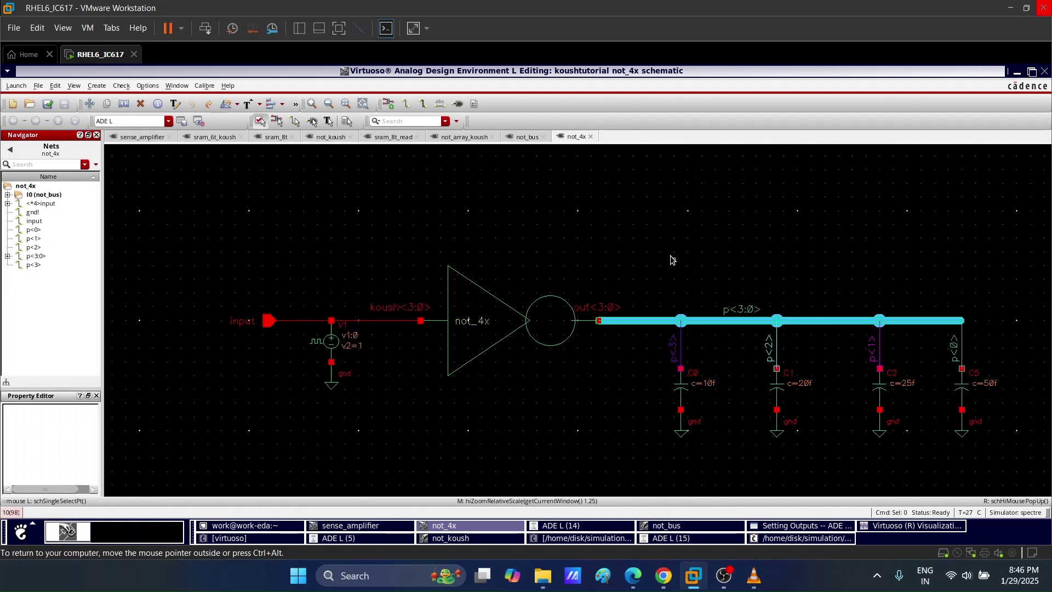
scroll(672, 260, "up", 2, "ctrl")
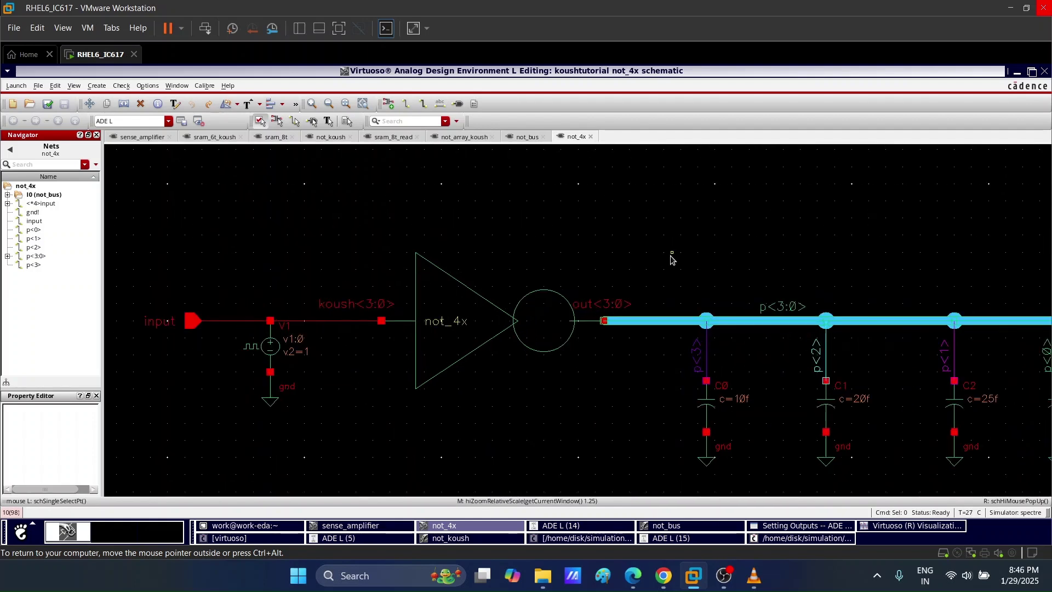
scroll(673, 260, "right", 2, "shift")
scroll(673, 259, "left", 1, "shift")
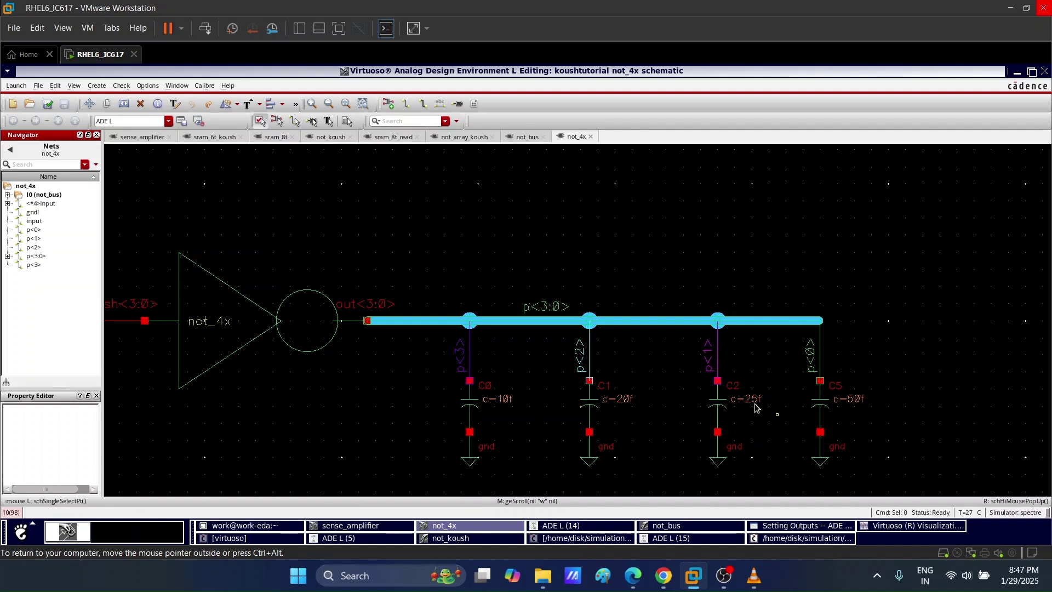
key("Left")
key("Left")
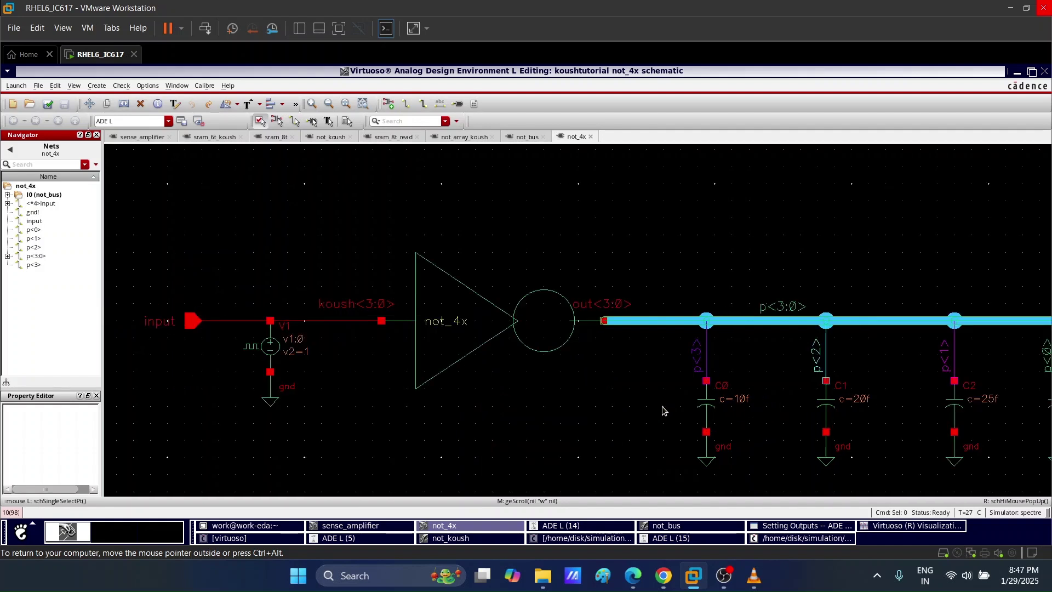
Bring up the transient waveforms and read values off the p<0> to p<3> traces.
left_click(900, 526)
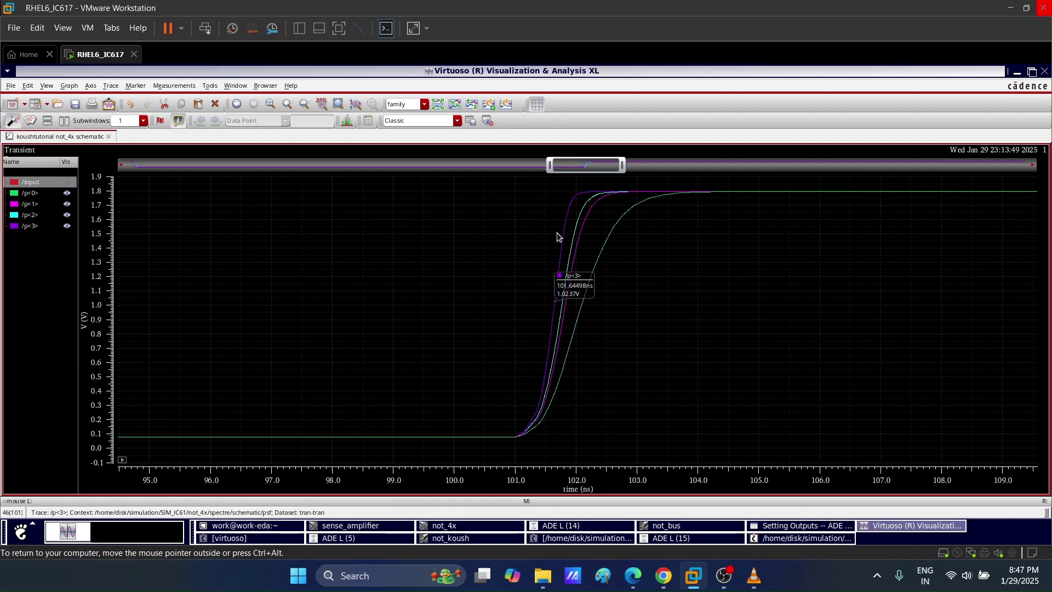
mouse_move(599, 217)
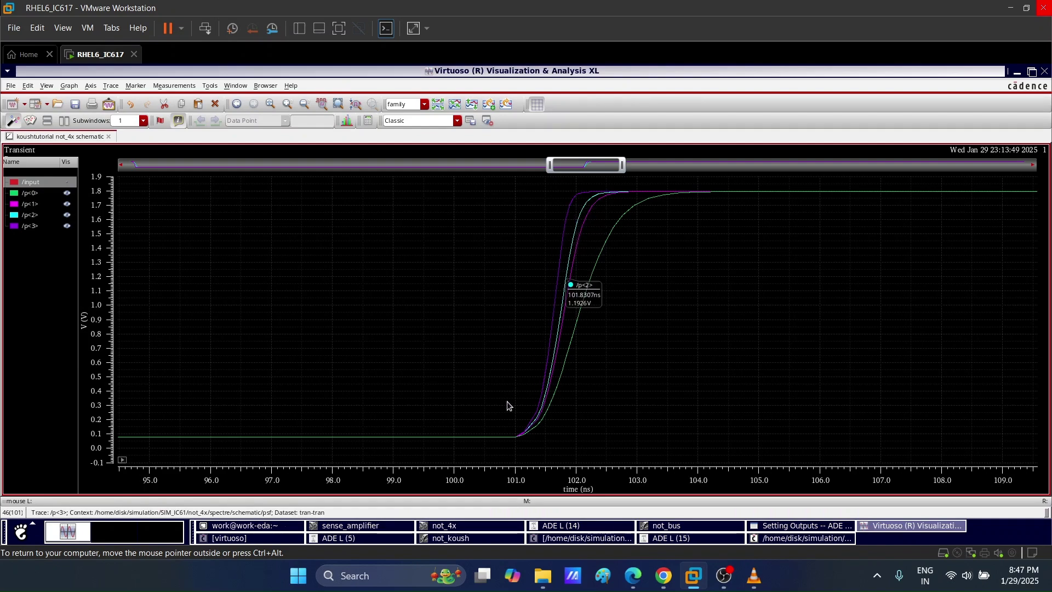
mouse_move(648, 210)
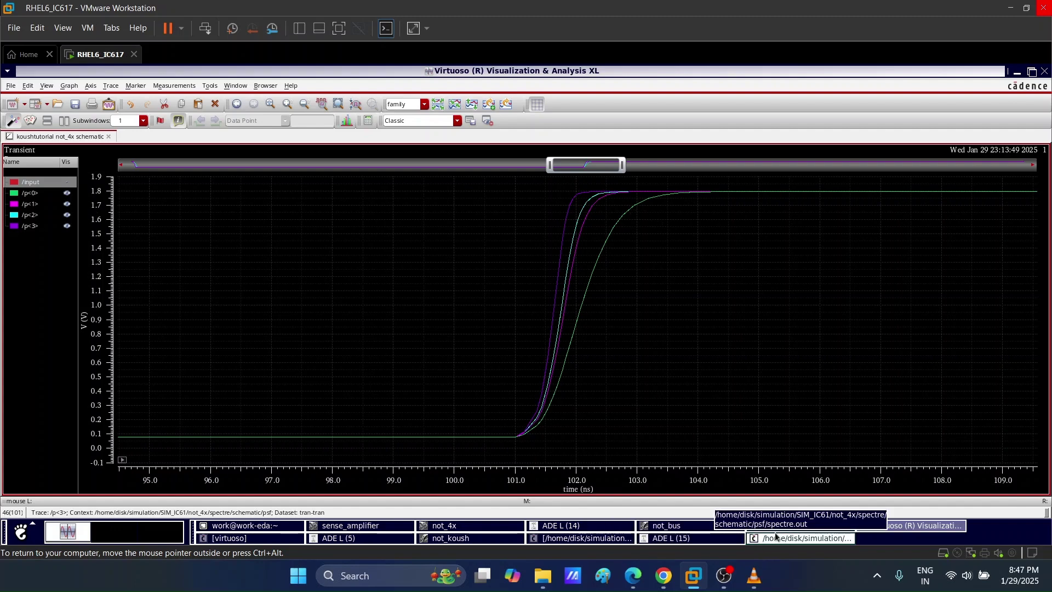
Glance at the not_bus symbol, then return to the not_4x schematic's capacitor loads.
left_click(659, 526)
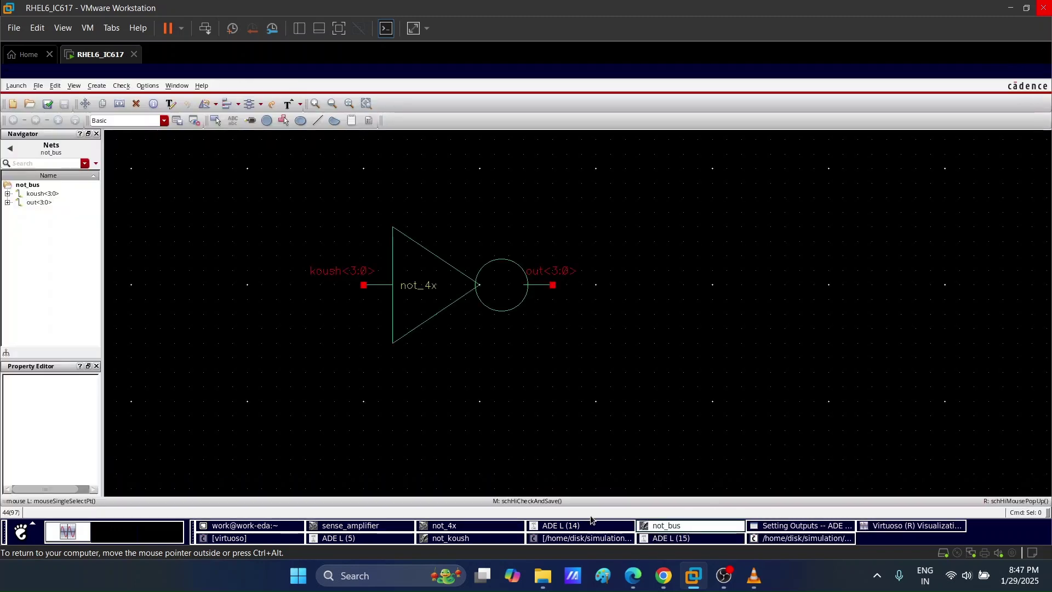
left_click(486, 525)
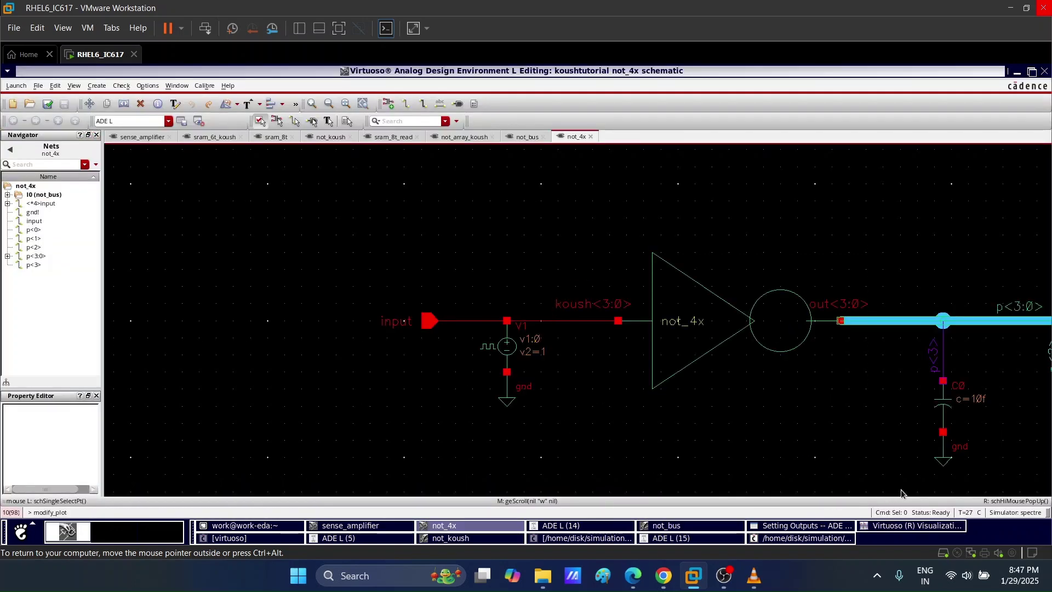
scroll(917, 494, "right", 5, "shift")
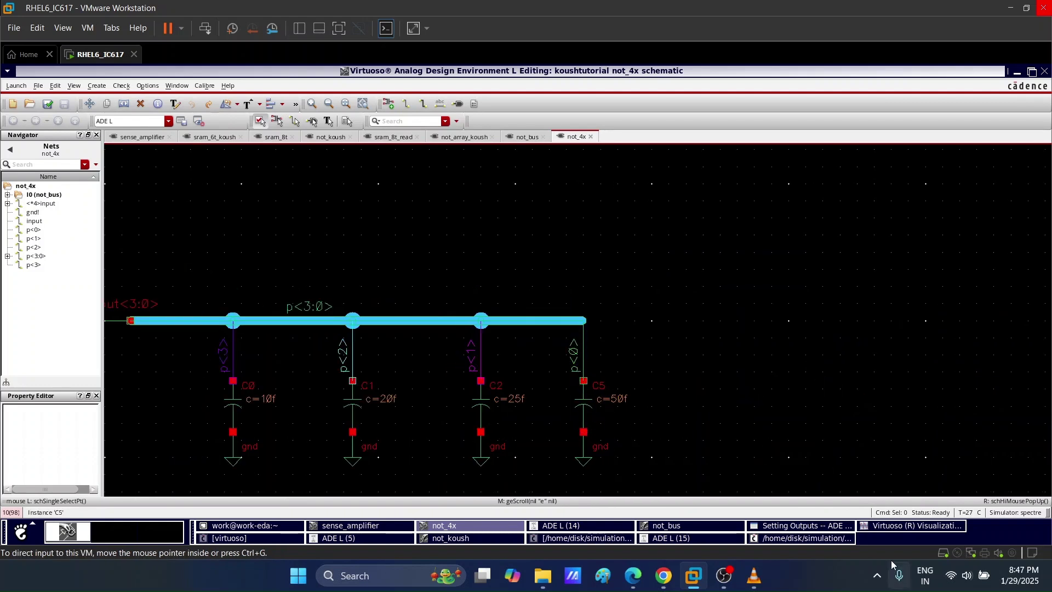
left_click(904, 527)
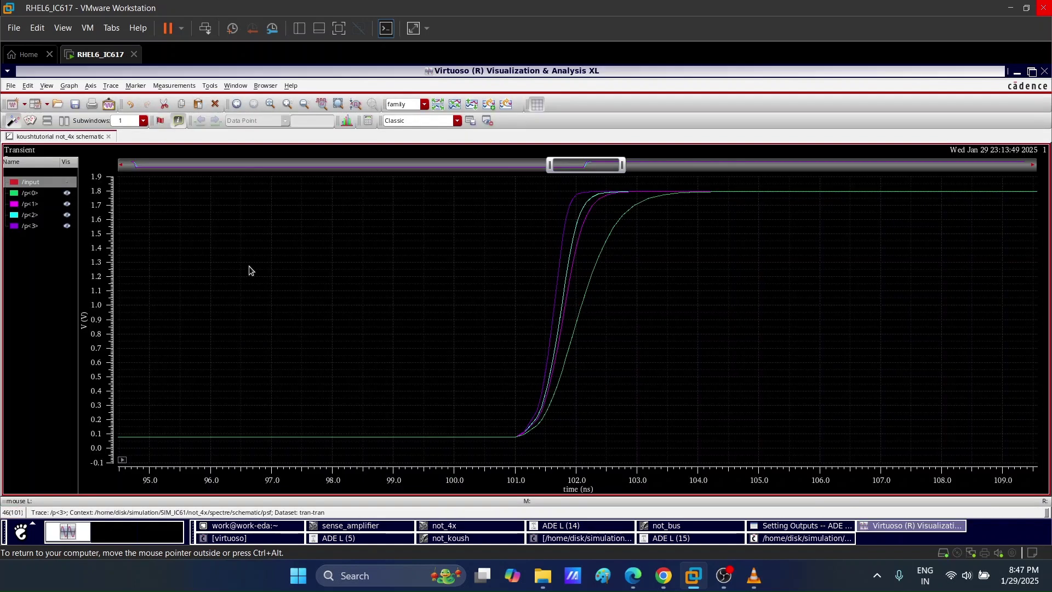
left_click(68, 204)
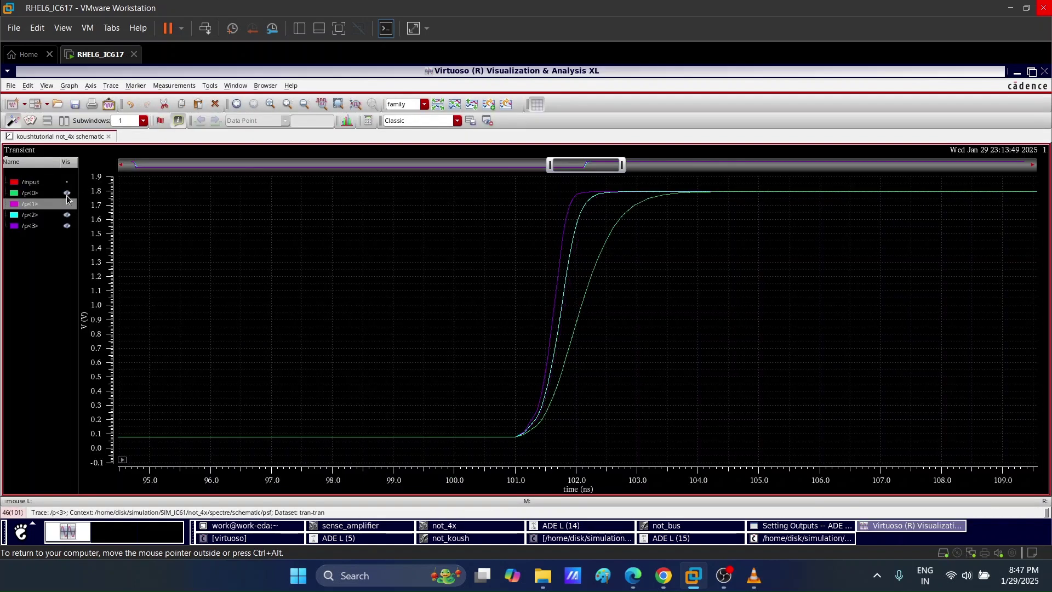
left_click(44, 193)
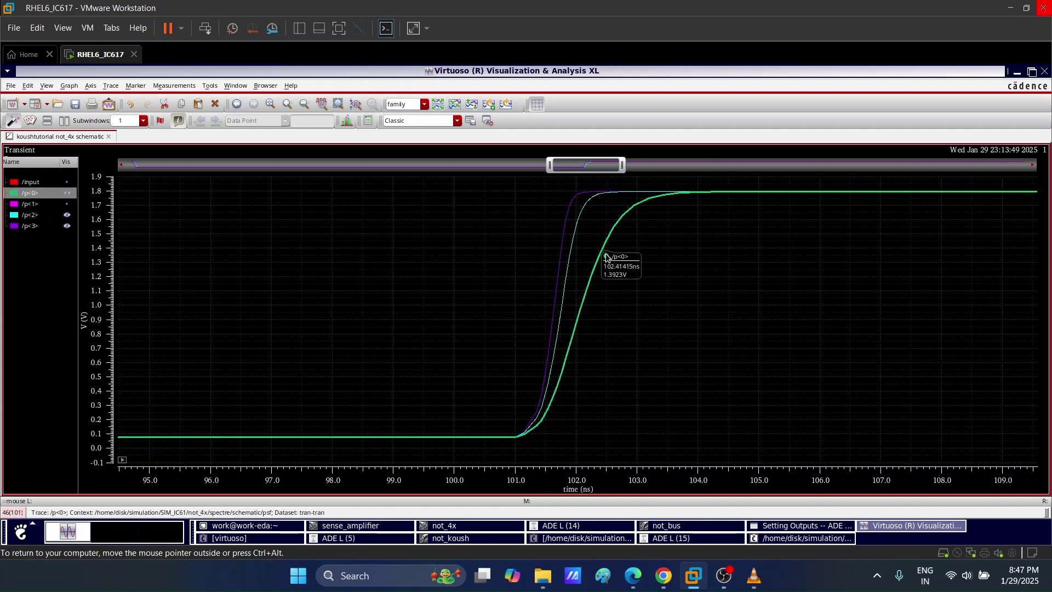
left_click(69, 204)
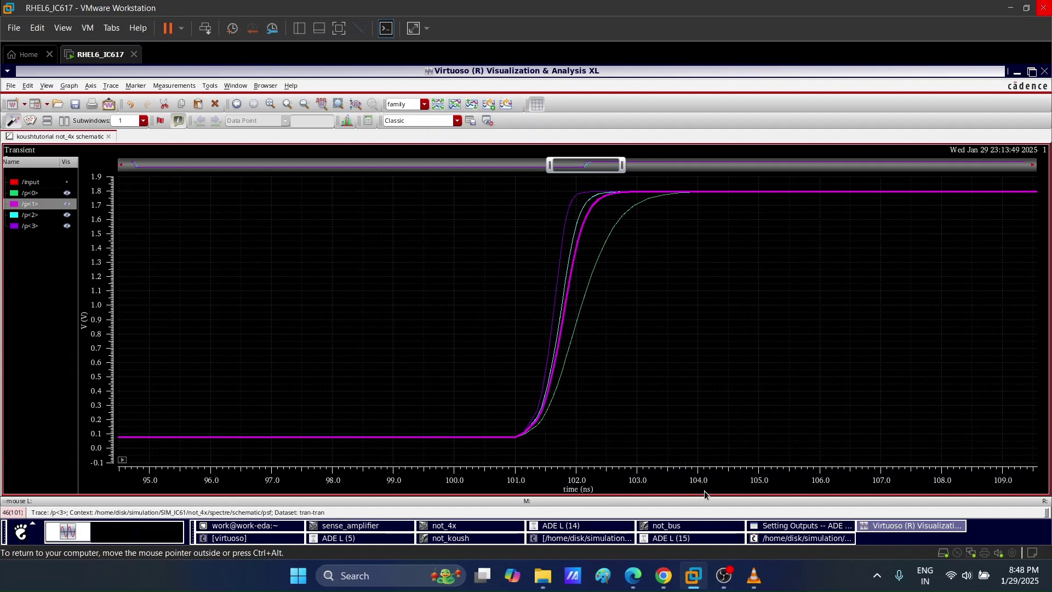
mouse_move(756, 585)
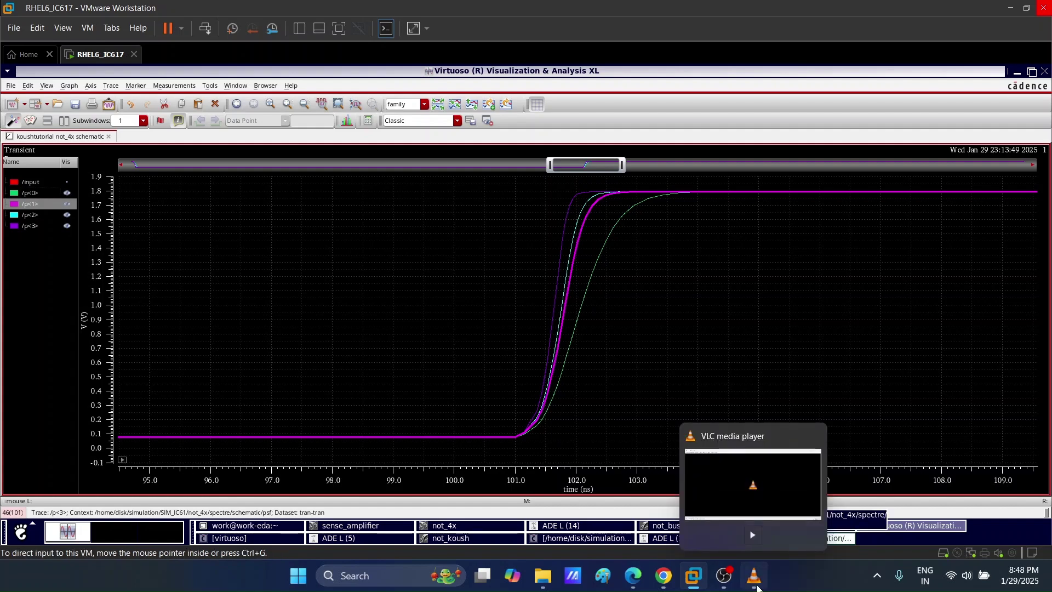
mouse_move(694, 580)
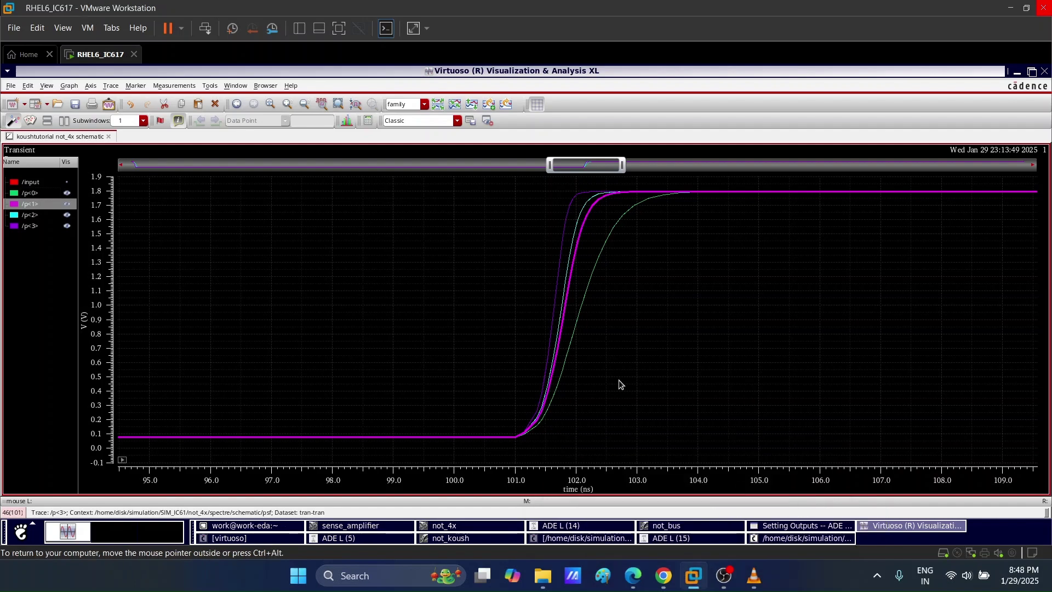
mouse_move(668, 570)
left_click(777, 379)
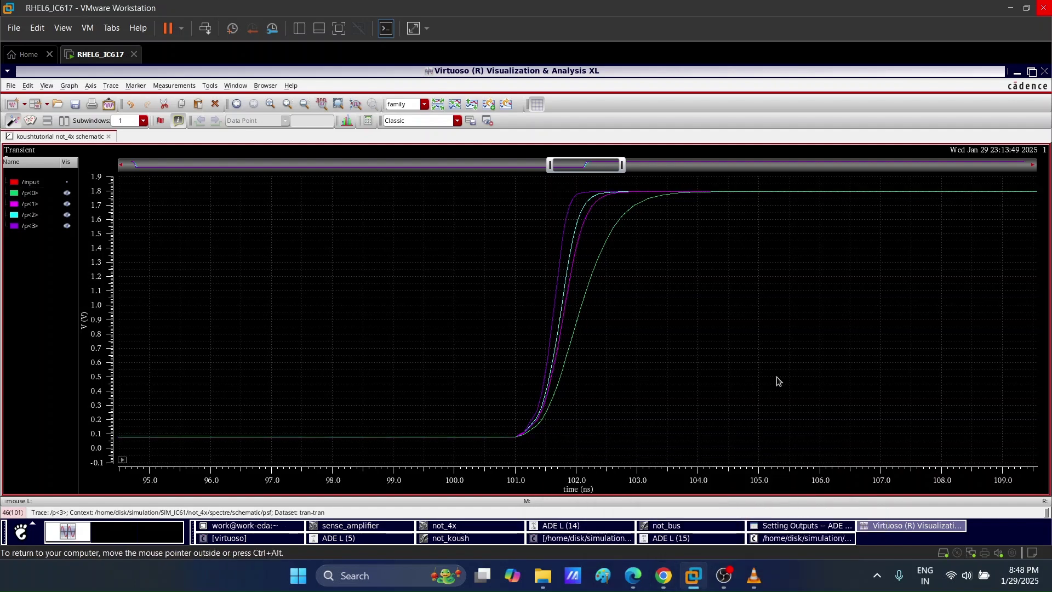
Redisplay the not_bus symbol with koush<3:0> and out<3:0> pins, then bring OBS Studio forward.
left_click(671, 520)
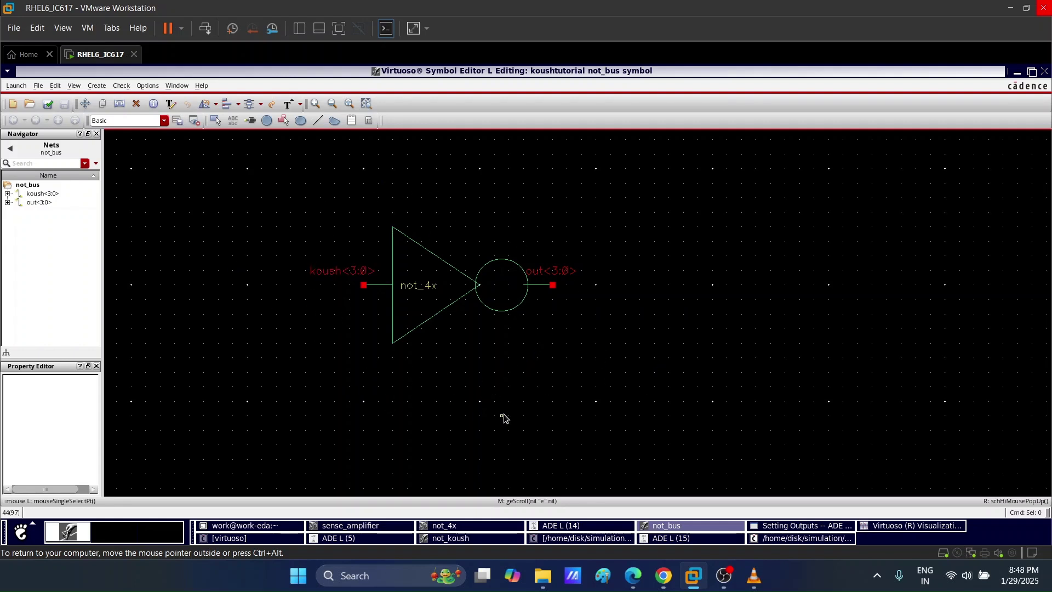
mouse_move(724, 575)
left_click(734, 509)
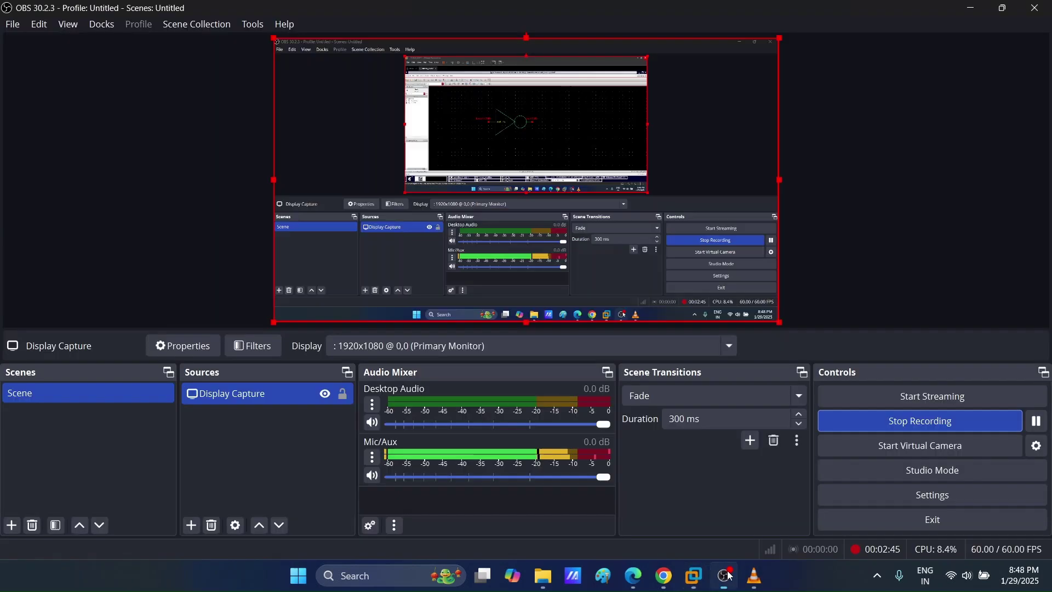